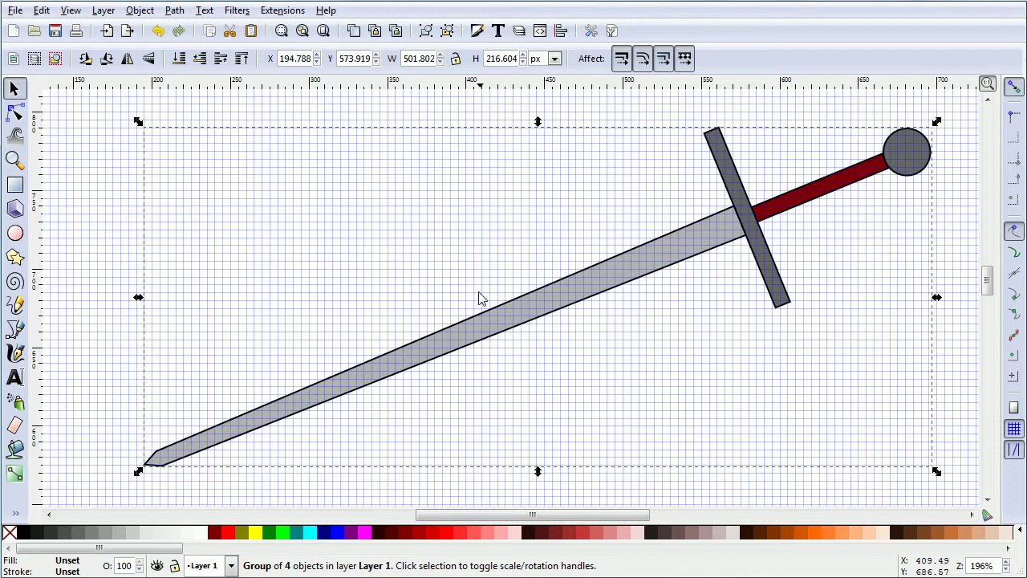
# Browse File > Open Recent without opening anything, leaving a blank document instead of the sword.
pyautogui.click(24, 11)
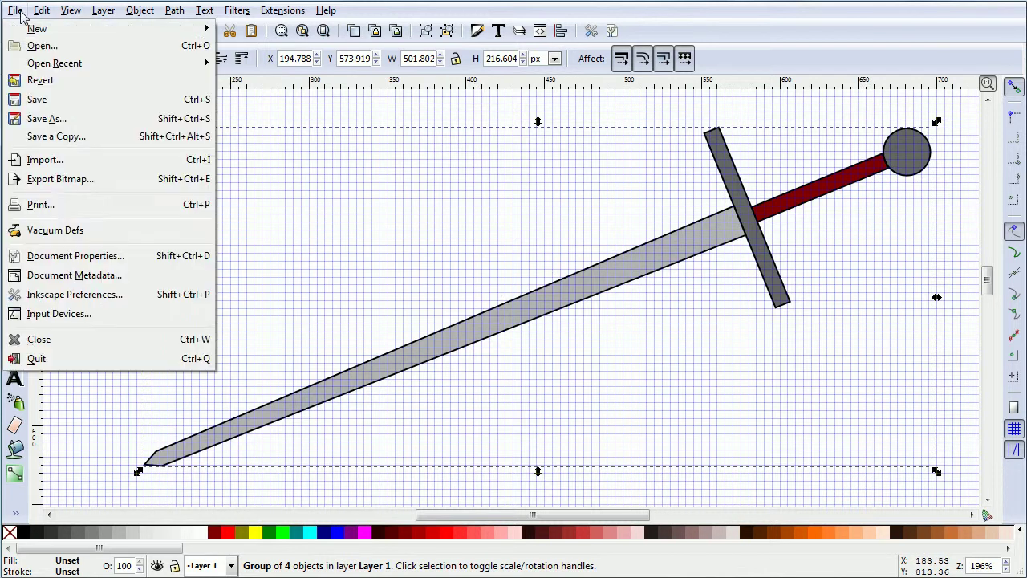
pyautogui.moveTo(101, 64)
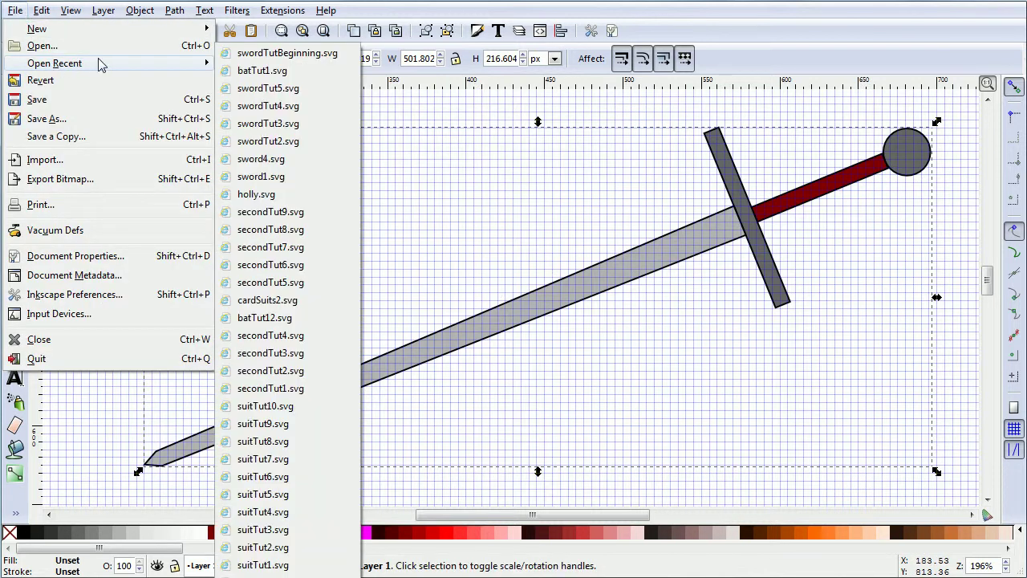
pyautogui.click(297, 75)
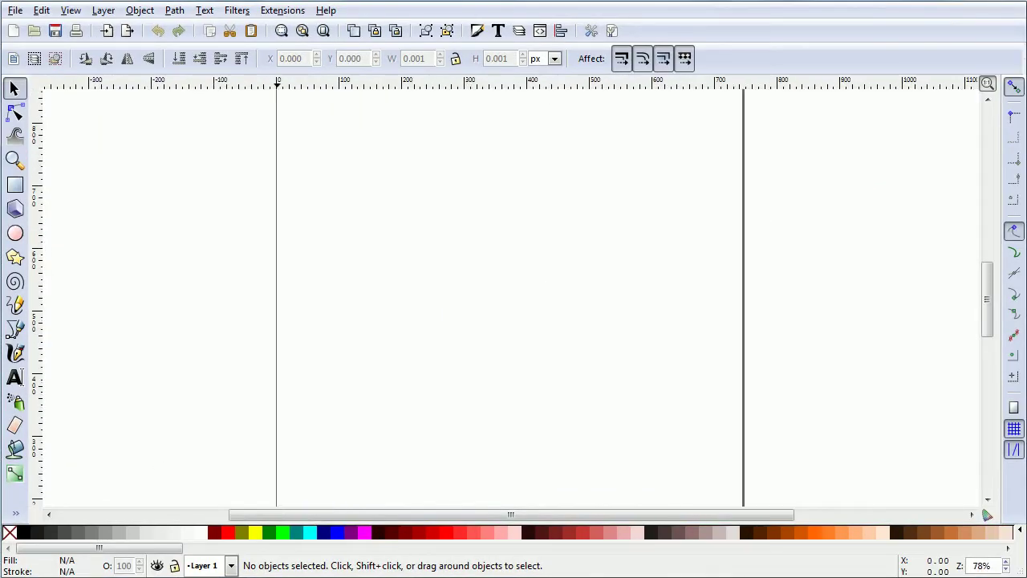
# Open the sword4 drawing from the inkscape > sword folder.
pyautogui.click(16, 10)
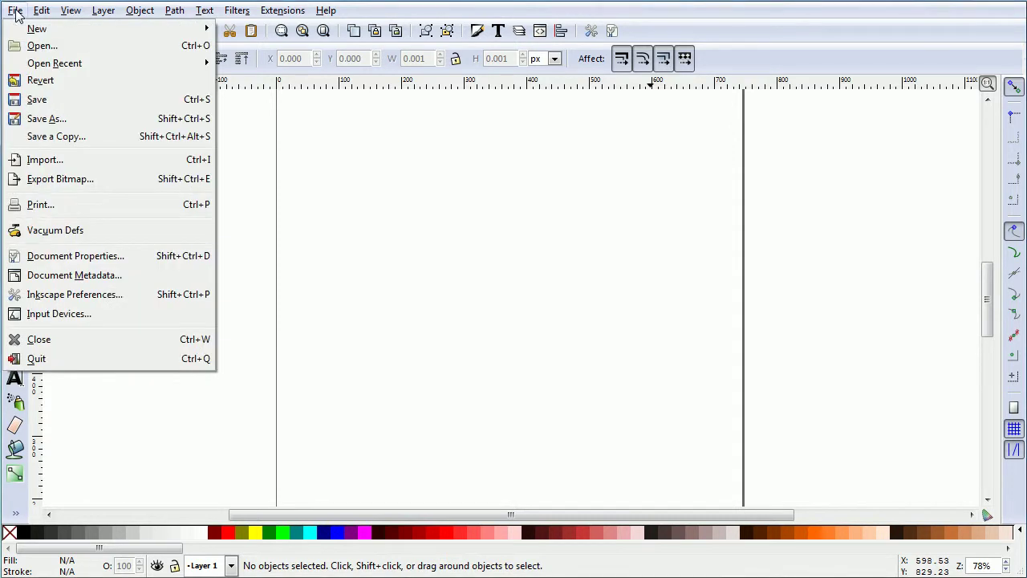
pyautogui.moveTo(24, 68)
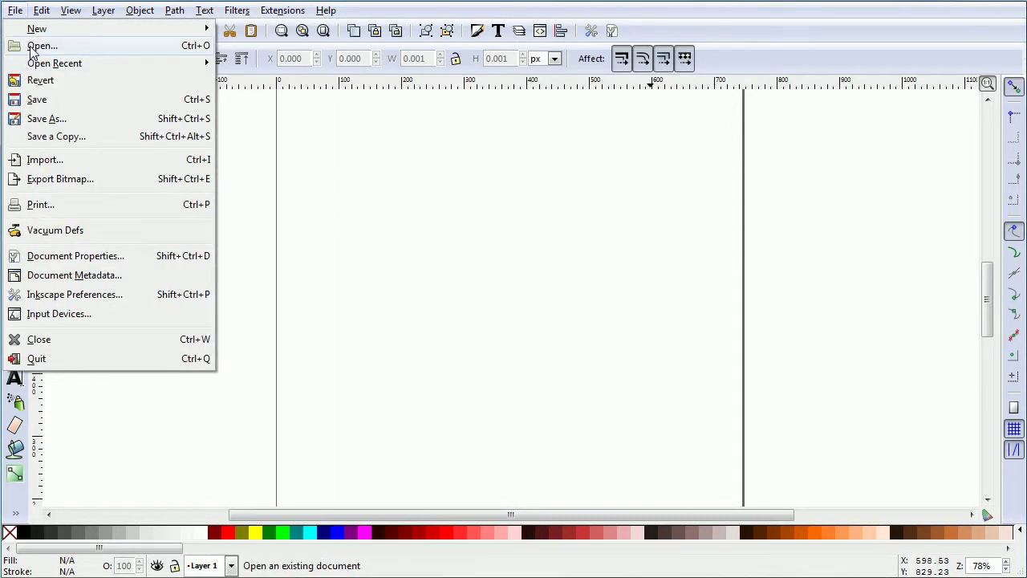
pyautogui.click(80, 48)
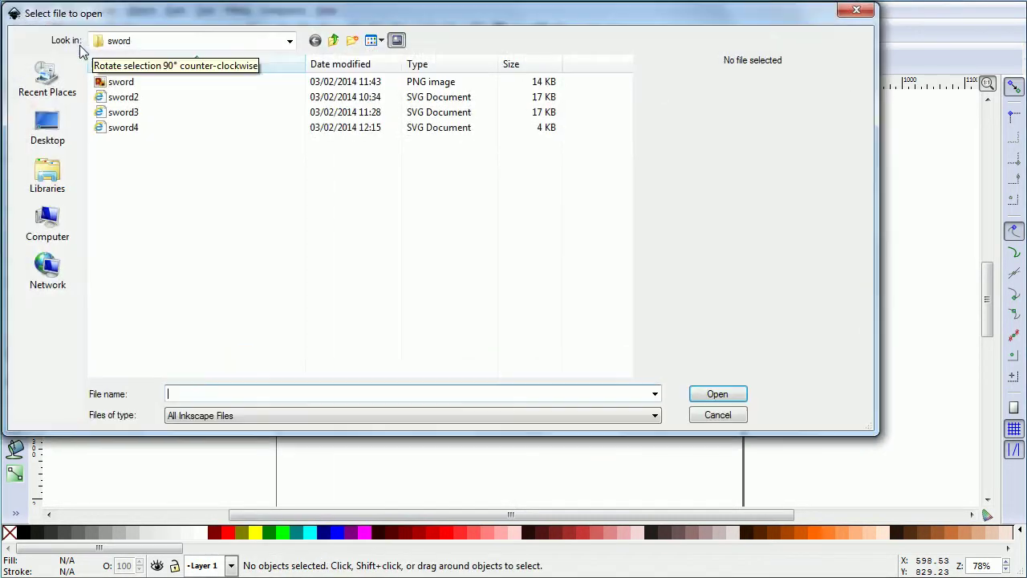
pyautogui.click(287, 42)
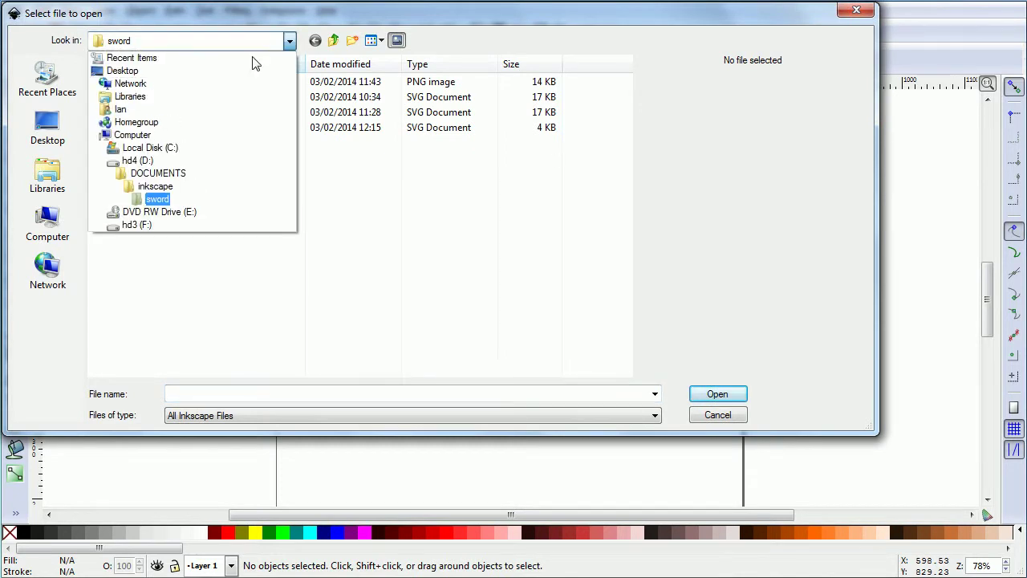
pyautogui.click(156, 186)
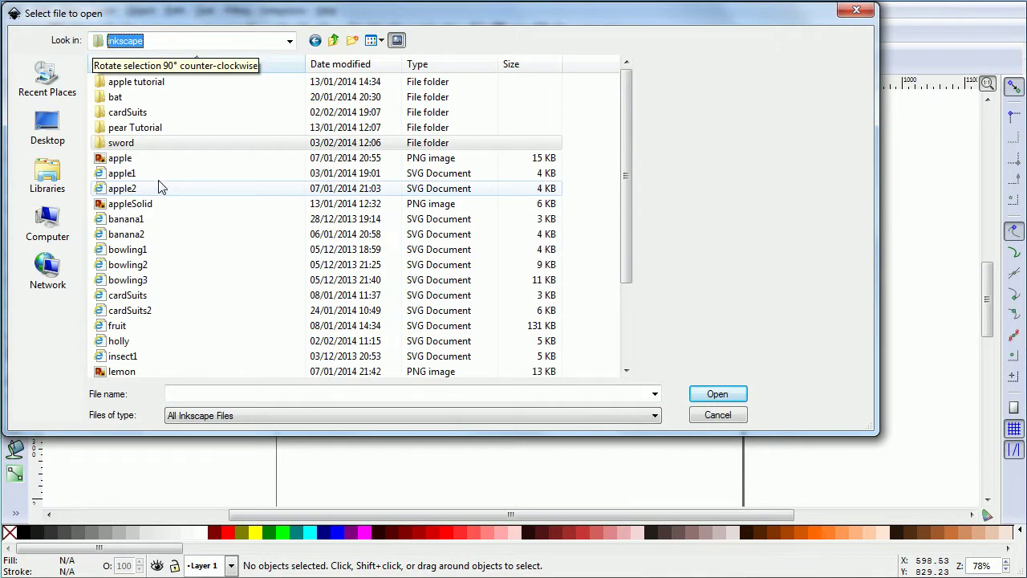
pyautogui.doubleClick(121, 141)
pyautogui.click(123, 132)
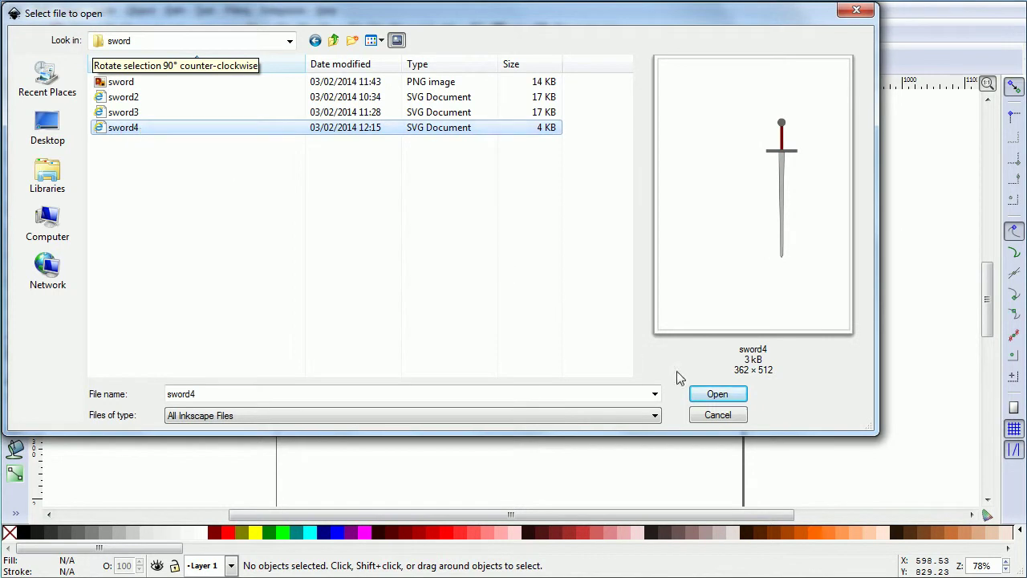
pyautogui.click(719, 398)
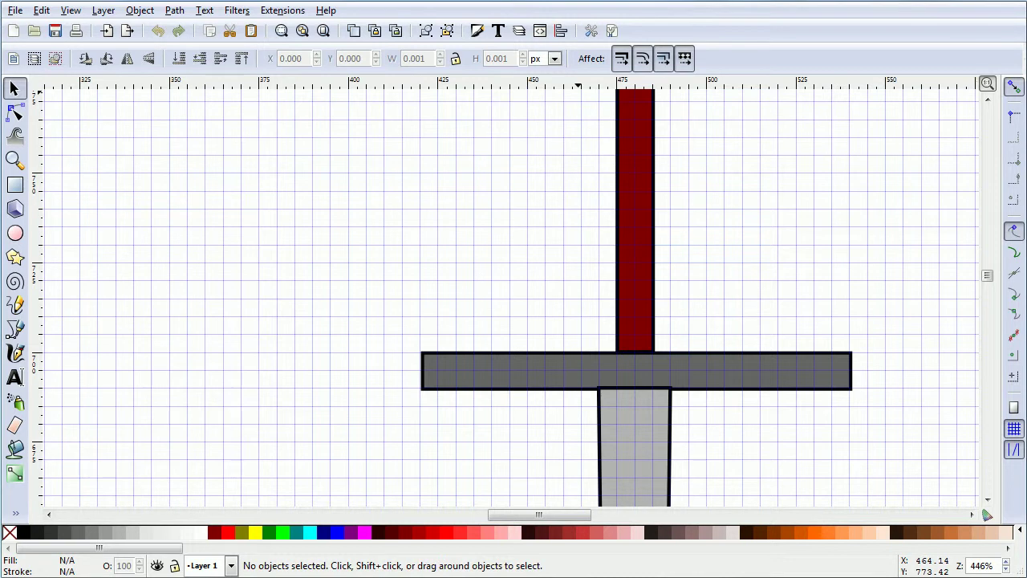
# Zoom out, turn on the grid, and draw a 30 × 30 px black-outlined unfilled circle.
pyautogui.press('ctrl')
pyautogui.keyDown('ctrl'); pyautogui.scroll(-1, 697, 201); pyautogui.keyUp('ctrl')
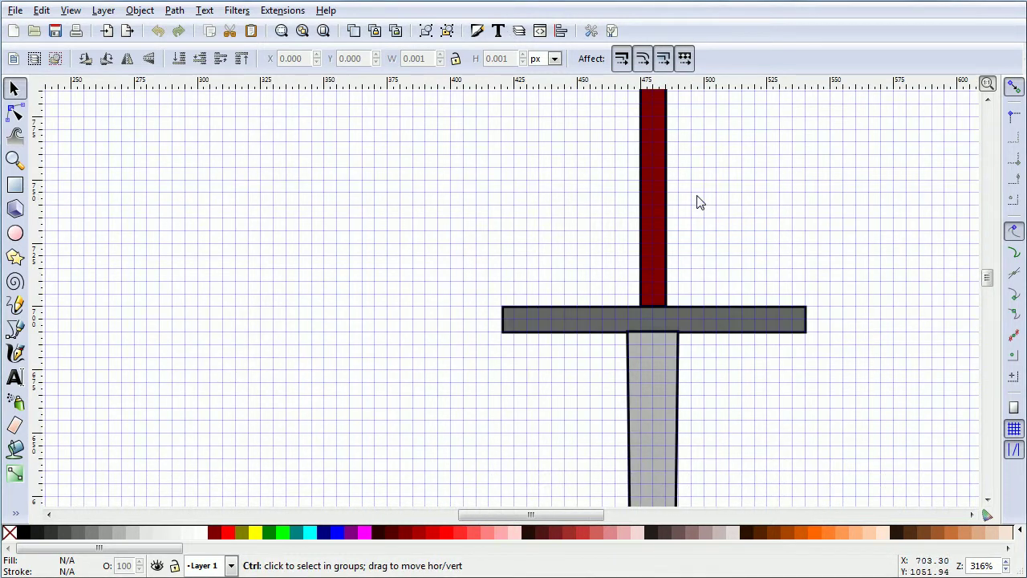
pyautogui.moveTo(989, 285); pyautogui.dragTo(989, 278)
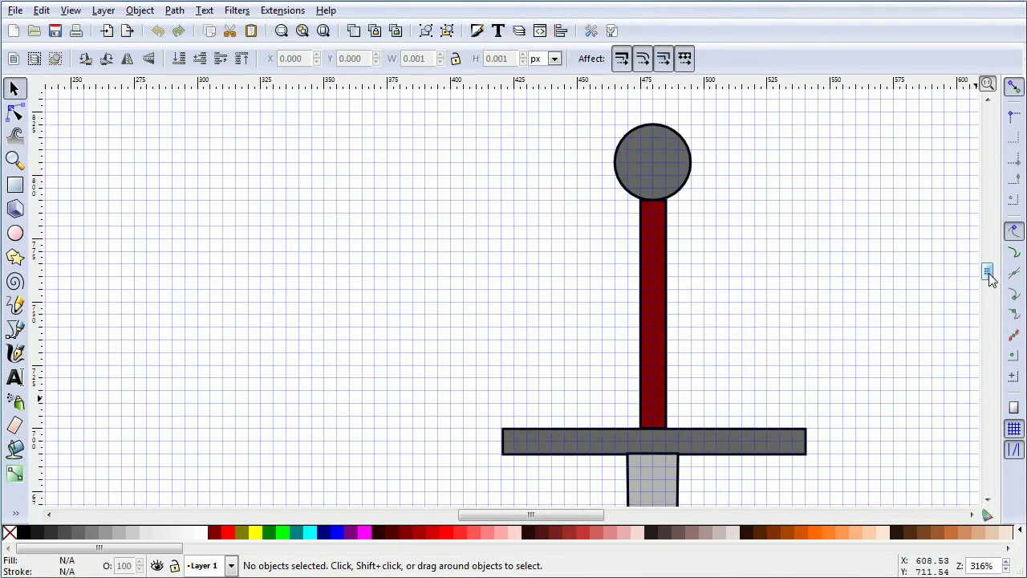
pyautogui.click(69, 11)
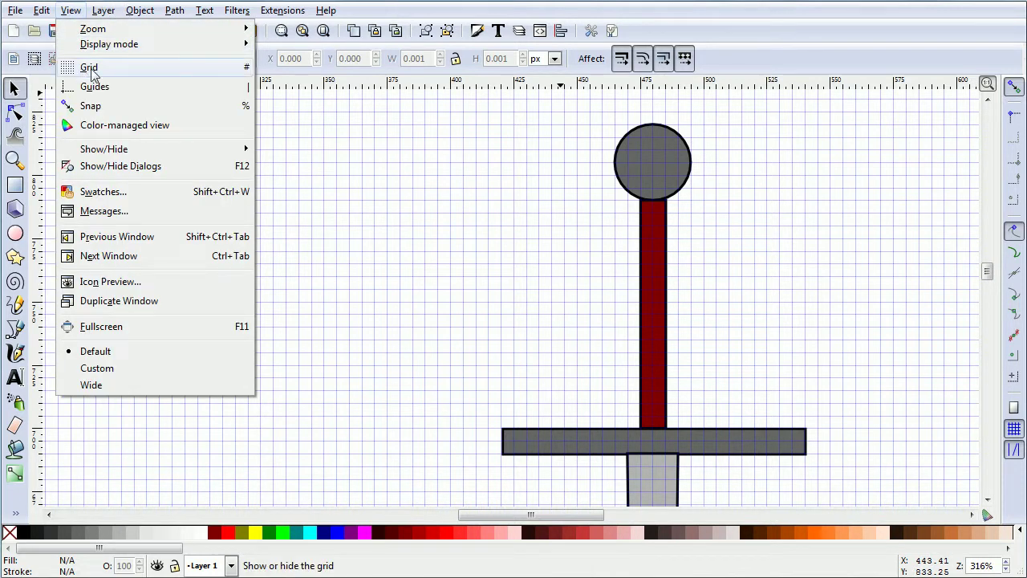
pyautogui.click(73, 15)
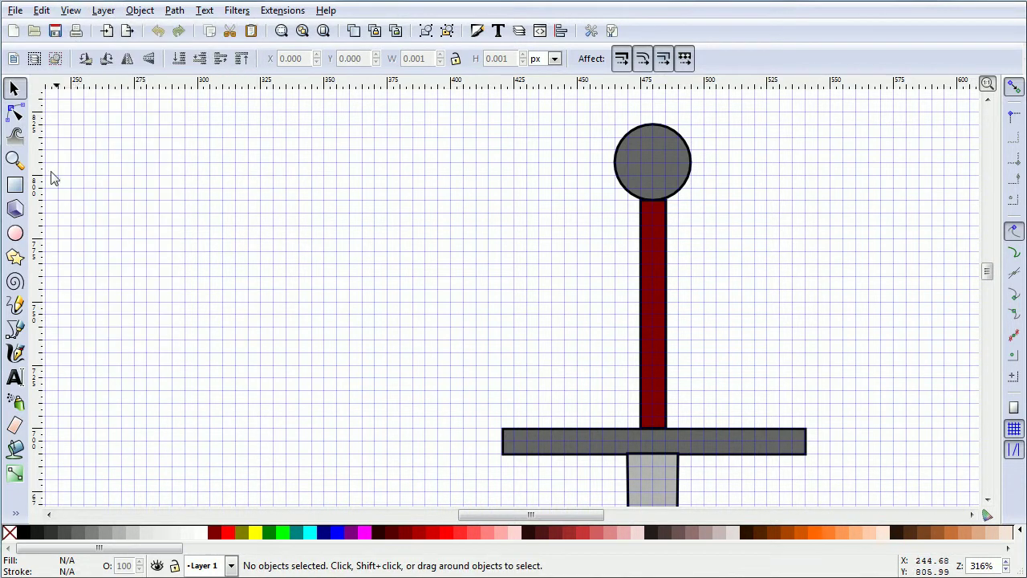
pyautogui.click(15, 234)
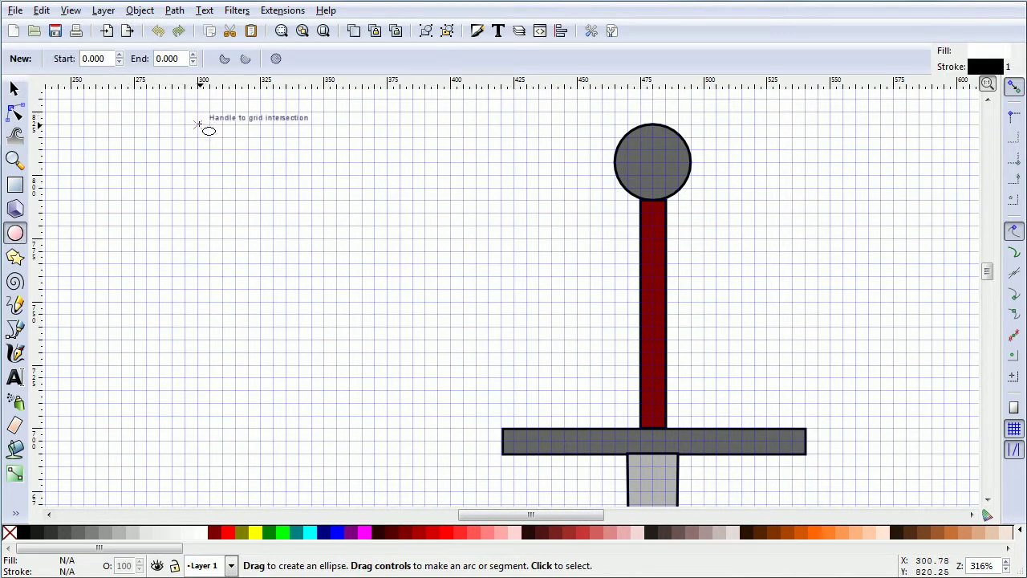
pyautogui.moveTo(202, 123); pyautogui.dragTo(272, 200)
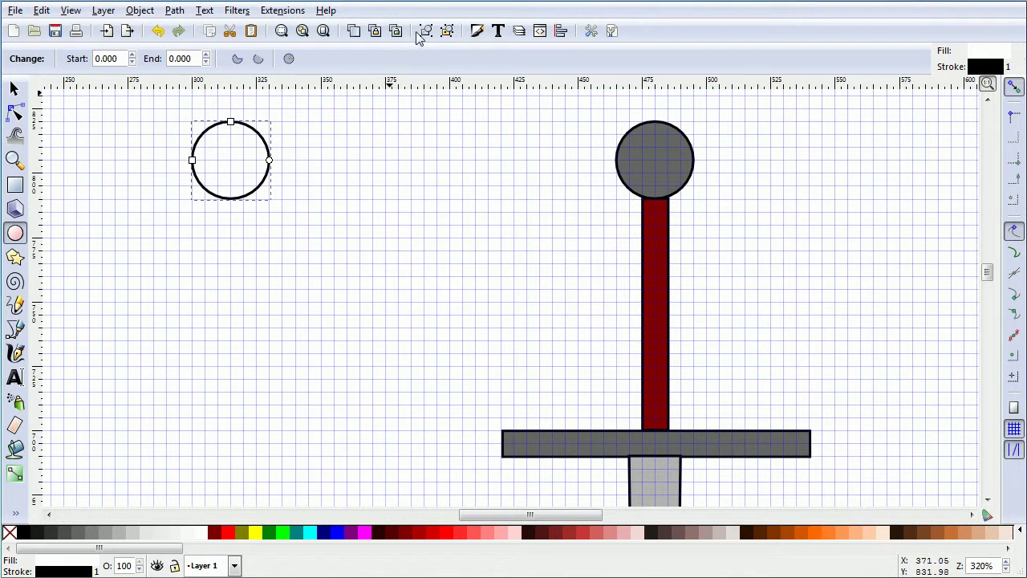
# Confirm the circle's black 1 px stroke in Fill and Stroke, then fill it 60% Gray.
pyautogui.click(478, 37)
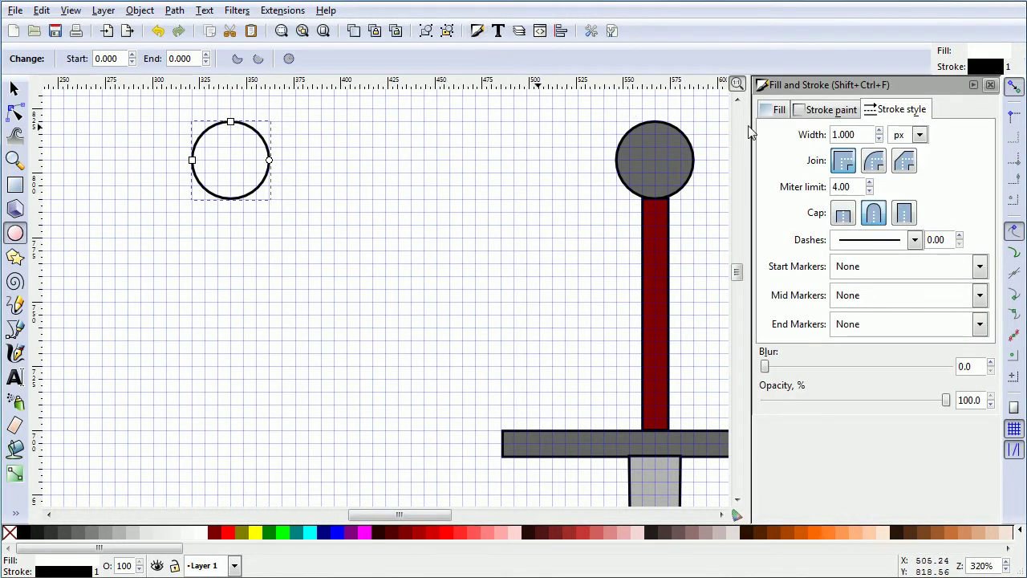
pyautogui.click(826, 111)
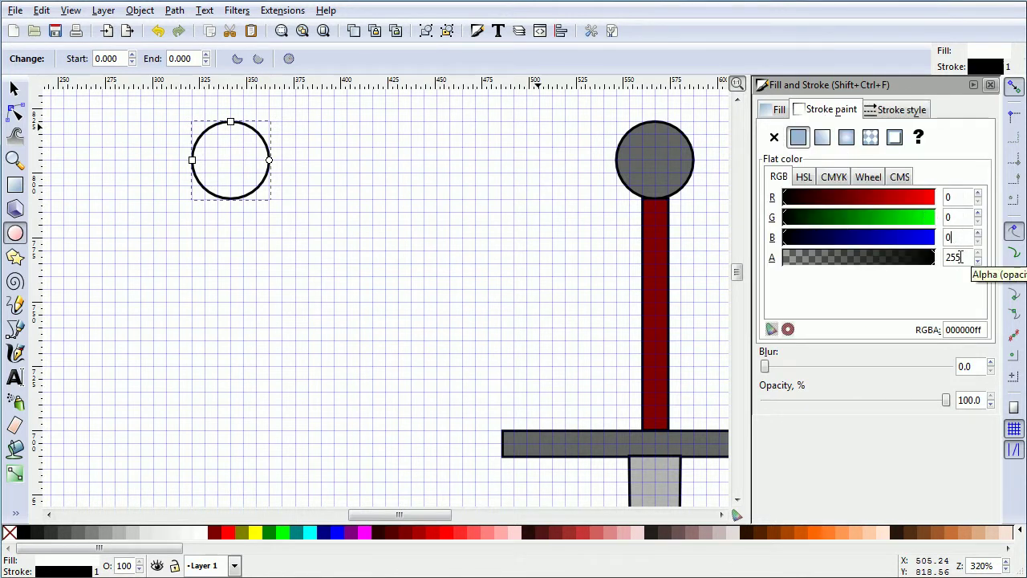
pyautogui.click(898, 113)
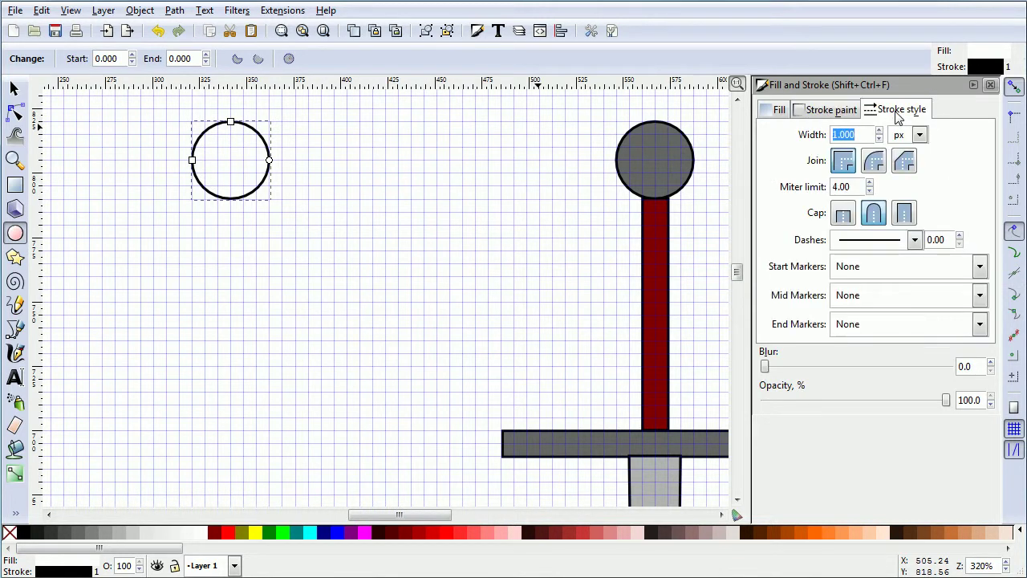
pyautogui.click(861, 135)
pyautogui.click(991, 85)
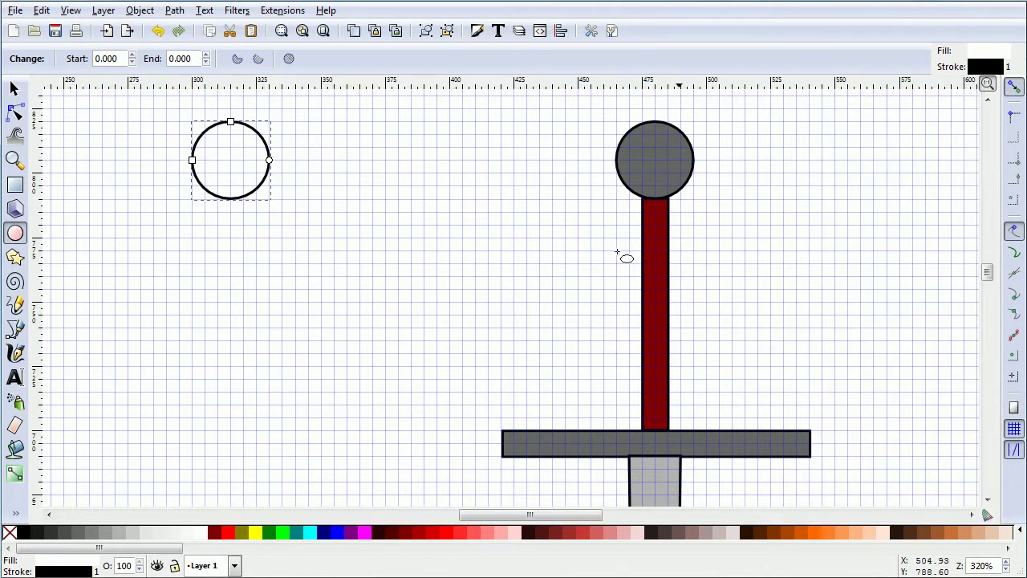
pyautogui.click(78, 530)
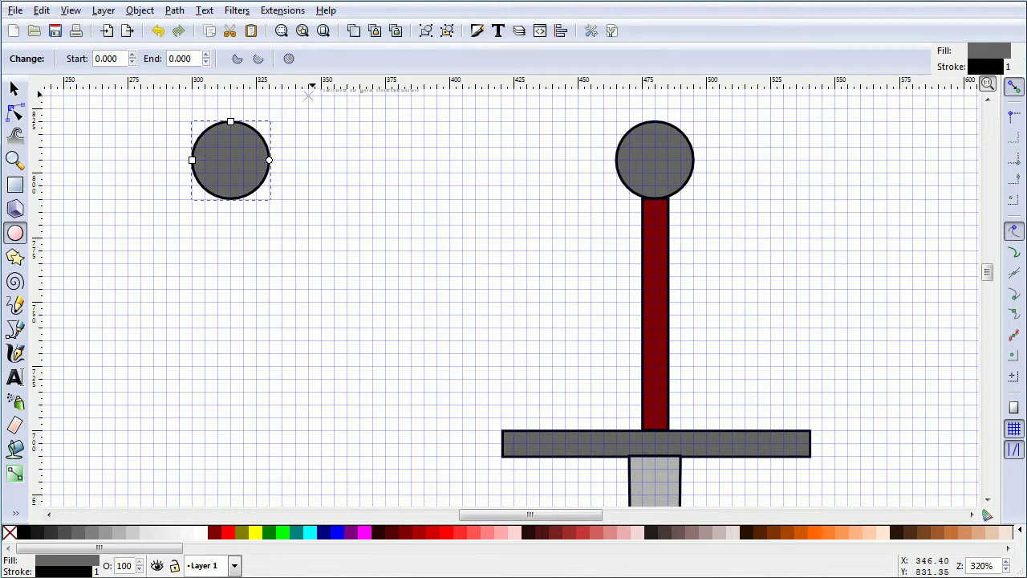
# Draw a 10 × 90 px rectangle below the circle and fill it Maroon.
pyautogui.click(15, 186)
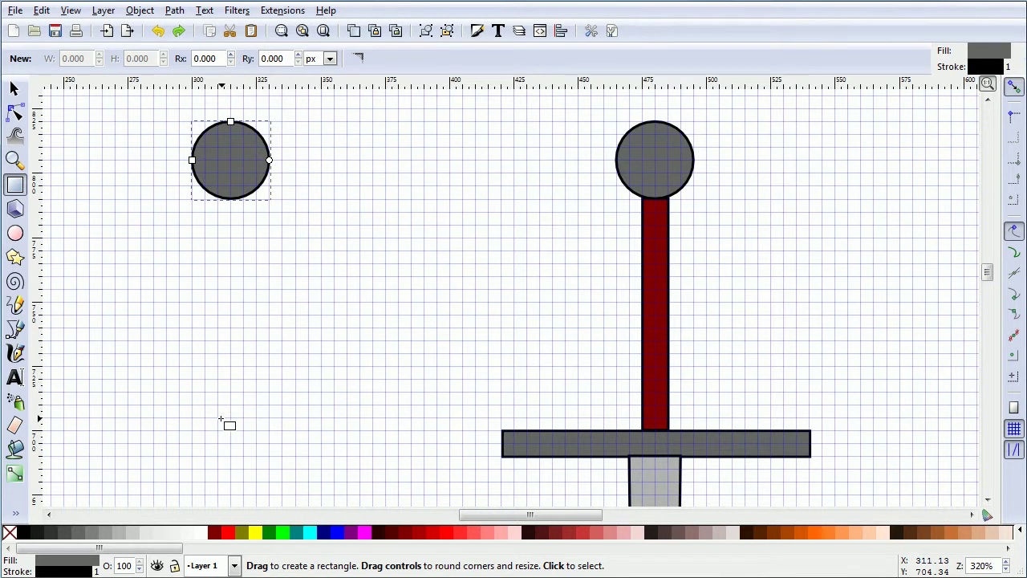
pyautogui.moveTo(217, 430); pyautogui.dragTo(241, 197)
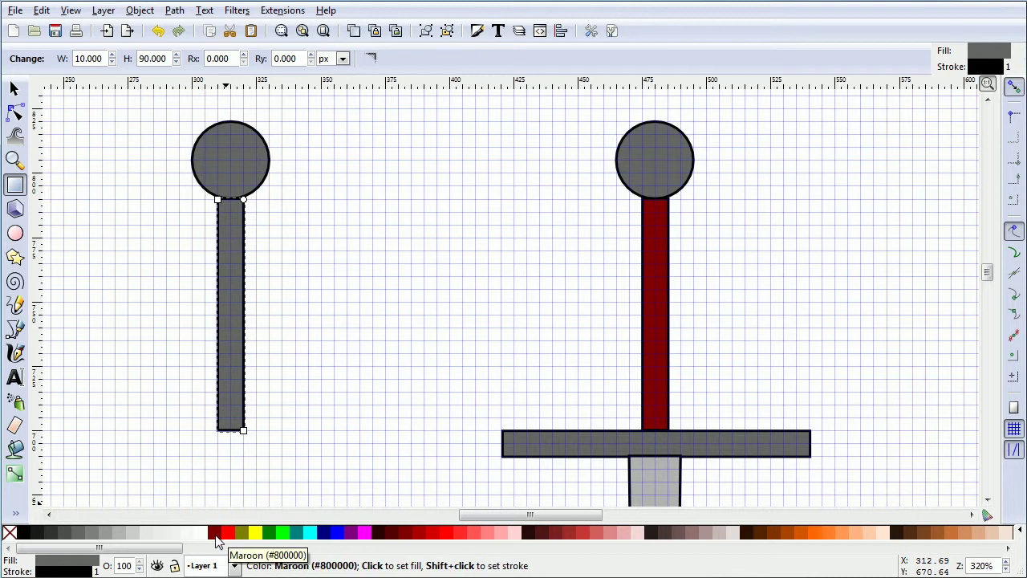
pyautogui.click(215, 533)
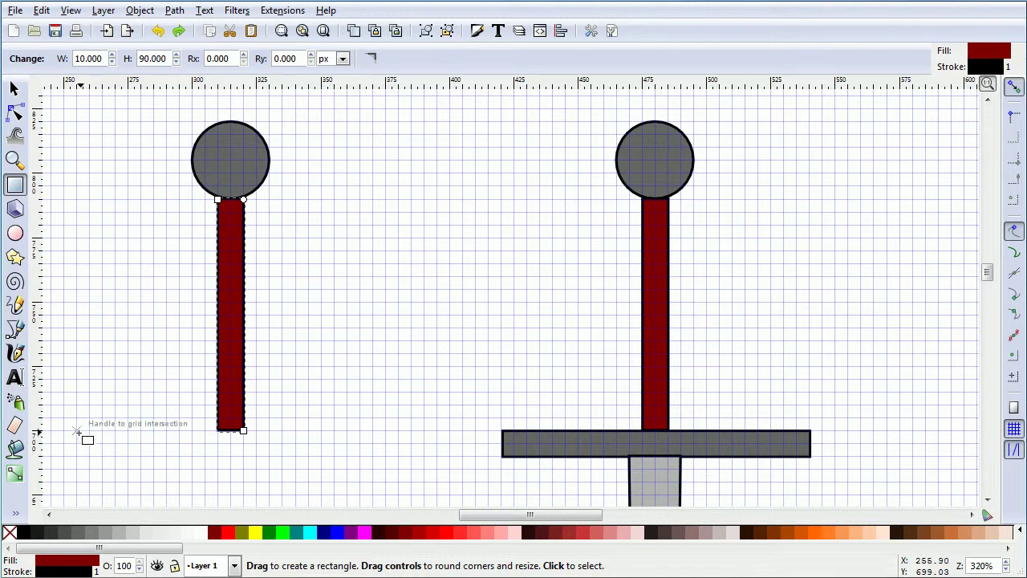
# Draw a 120 × 10 px rectangle across the handle's bottom end and fill it 60% Gray.
pyautogui.moveTo(77, 431); pyautogui.dragTo(385, 455)
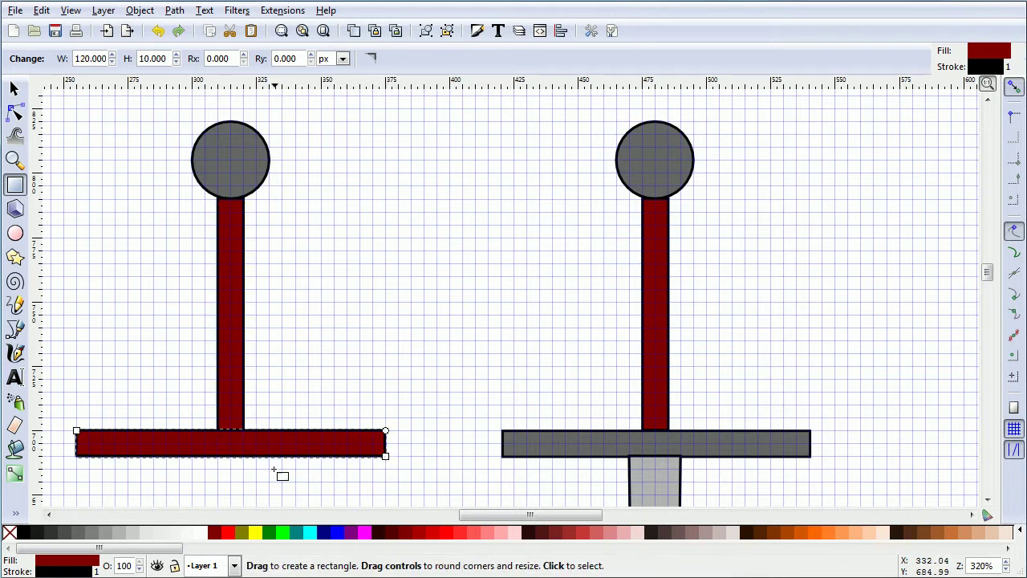
pyautogui.click(77, 536)
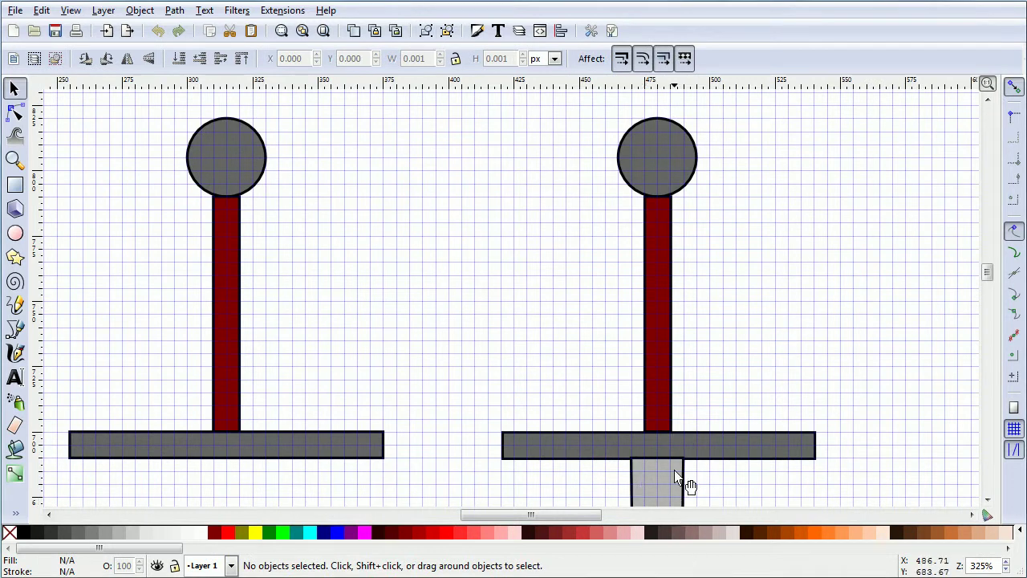
pyautogui.press('-')
pyautogui.press('-')
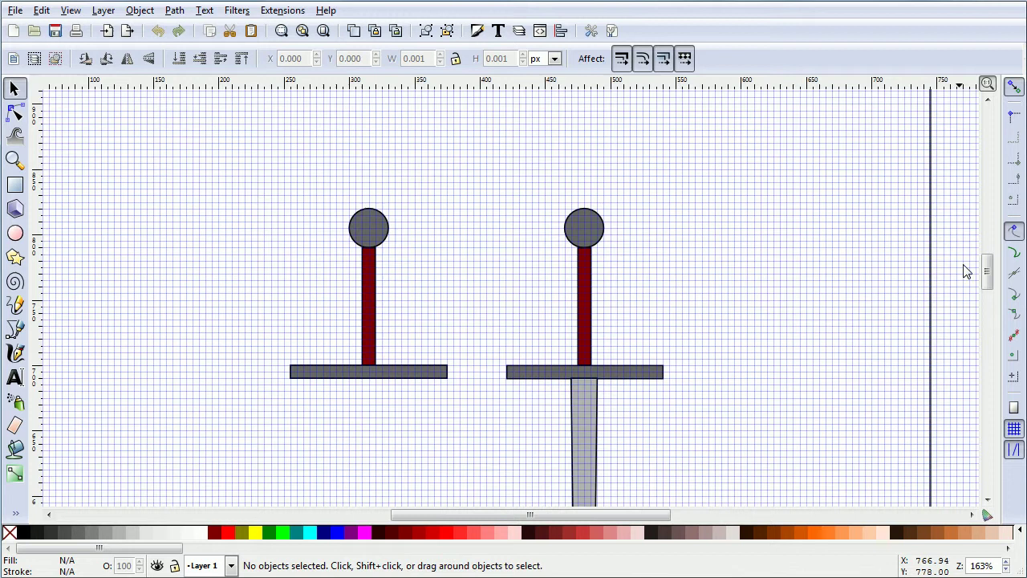
pyautogui.moveTo(986, 273); pyautogui.dragTo(992, 297)
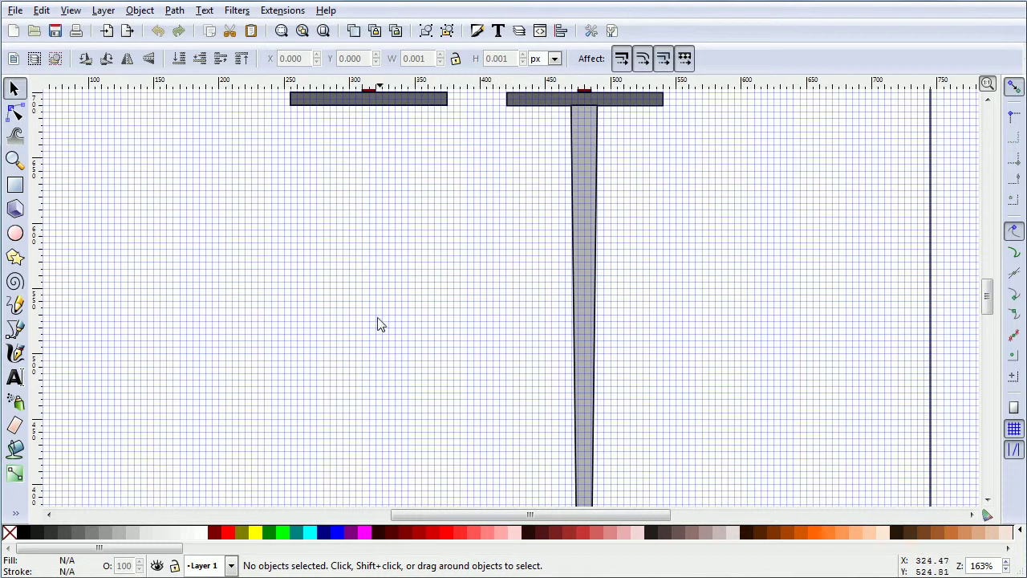
# Hide the Commands Bar, Tool Controls Bar and colour Palette through View > Show/Hide.
pyautogui.click(70, 12)
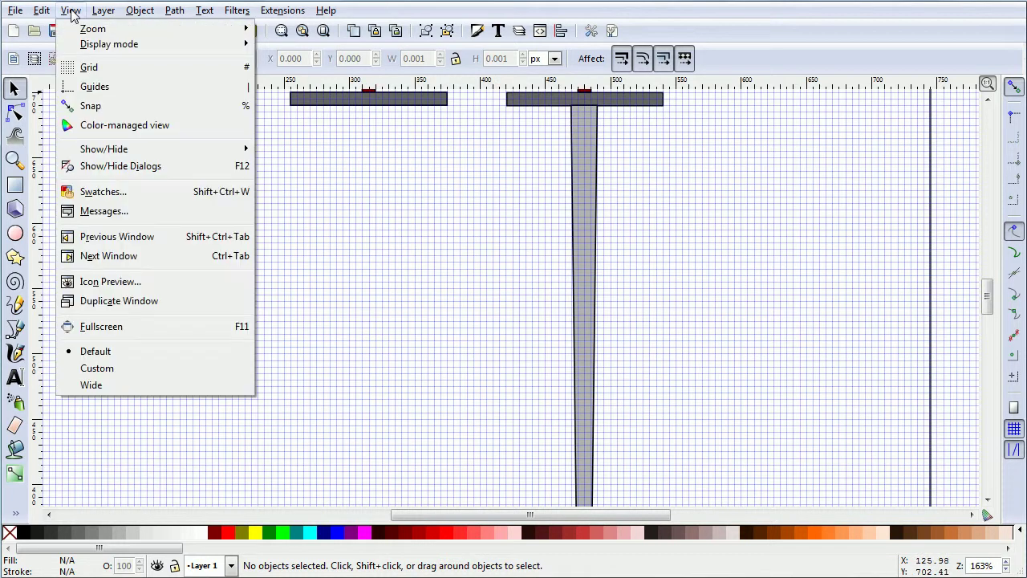
pyautogui.moveTo(224, 152)
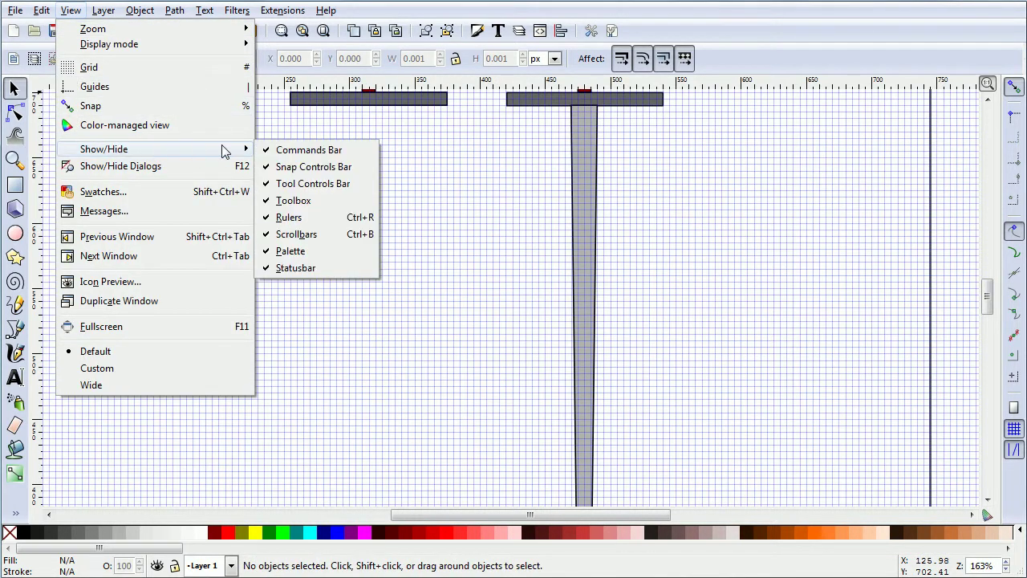
pyautogui.click(310, 150)
pyautogui.click(78, 13)
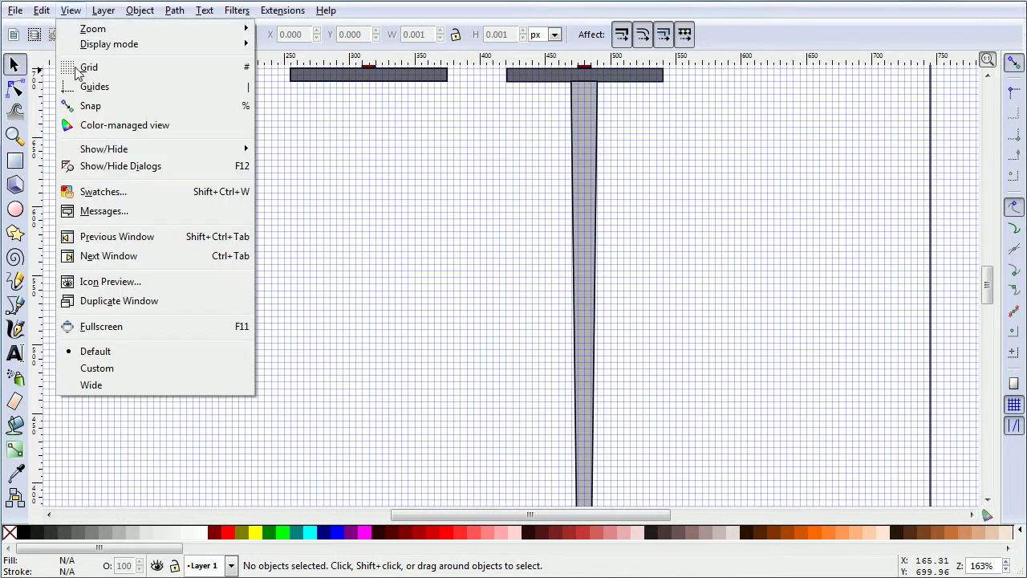
pyautogui.moveTo(193, 151)
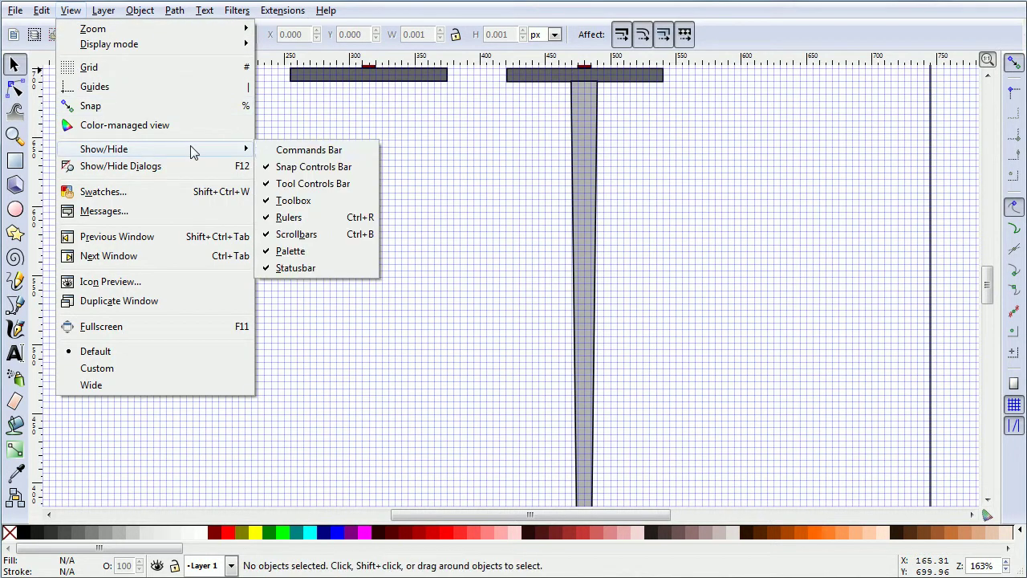
pyautogui.click(323, 184)
pyautogui.click(70, 11)
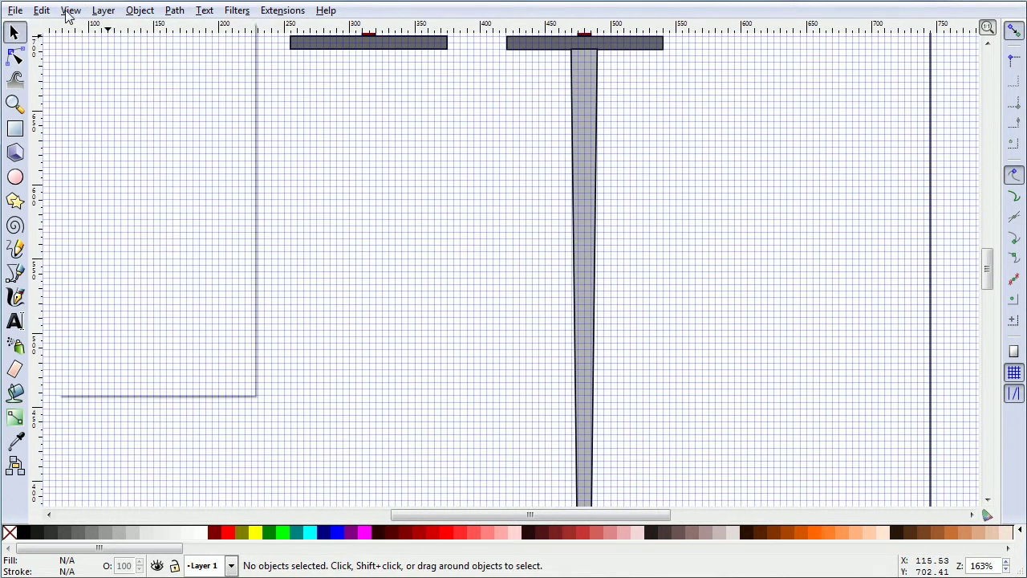
pyautogui.click(70, 13)
pyautogui.moveTo(231, 153)
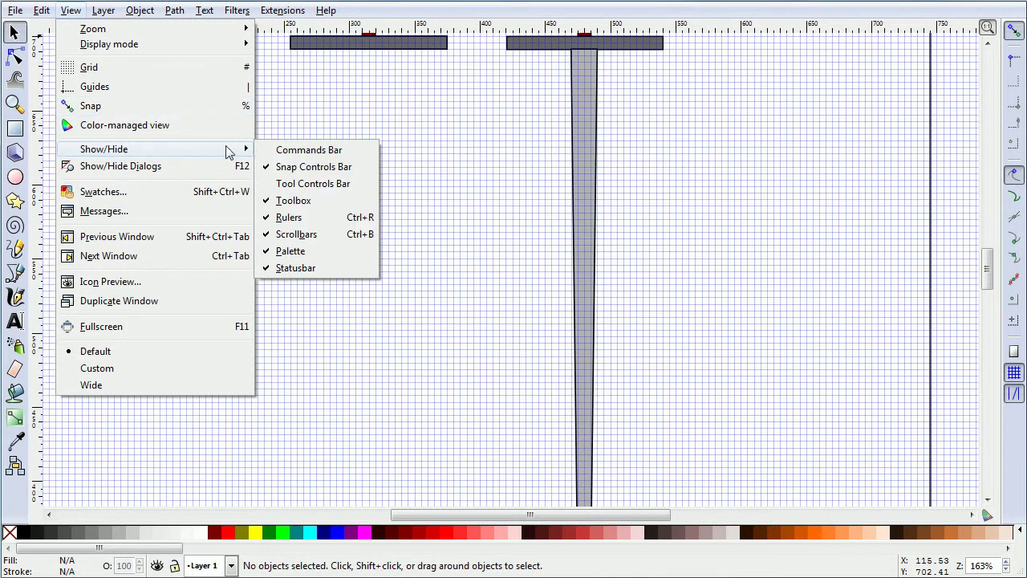
pyautogui.click(295, 251)
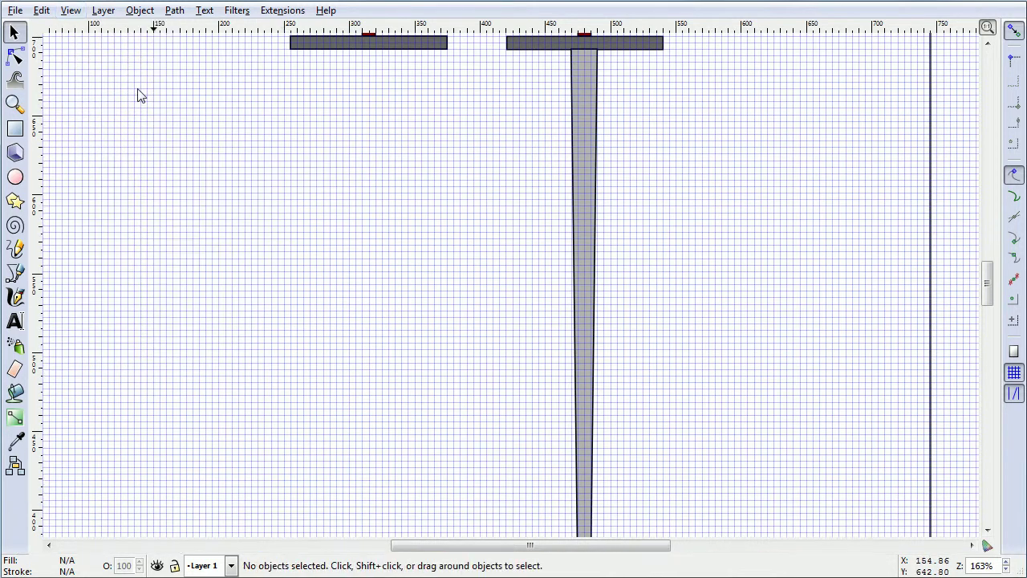
# Hide the status bar, rulers (Ctrl+R) and scrollbars (Ctrl+B).
pyautogui.click(73, 12)
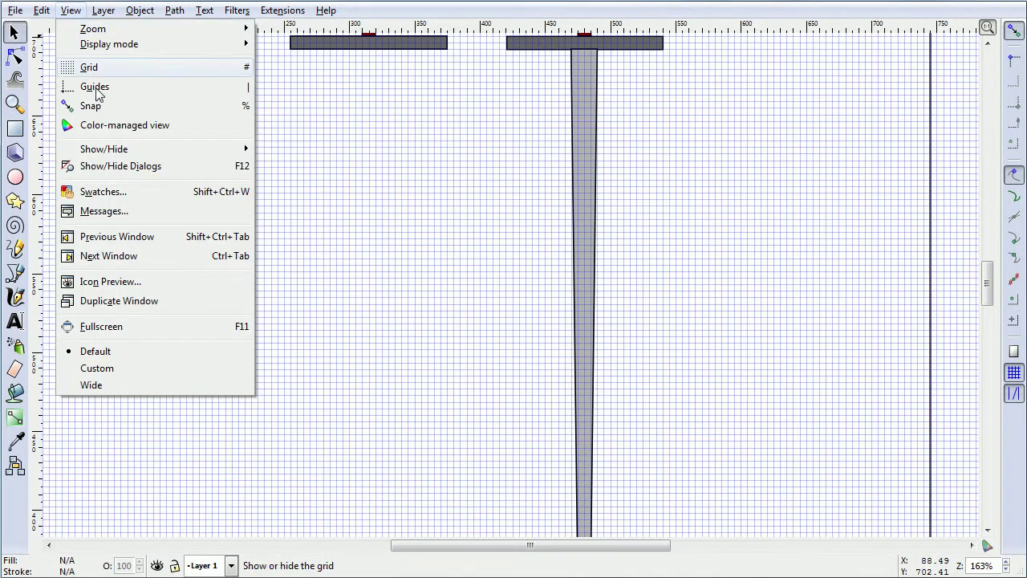
pyautogui.moveTo(152, 149)
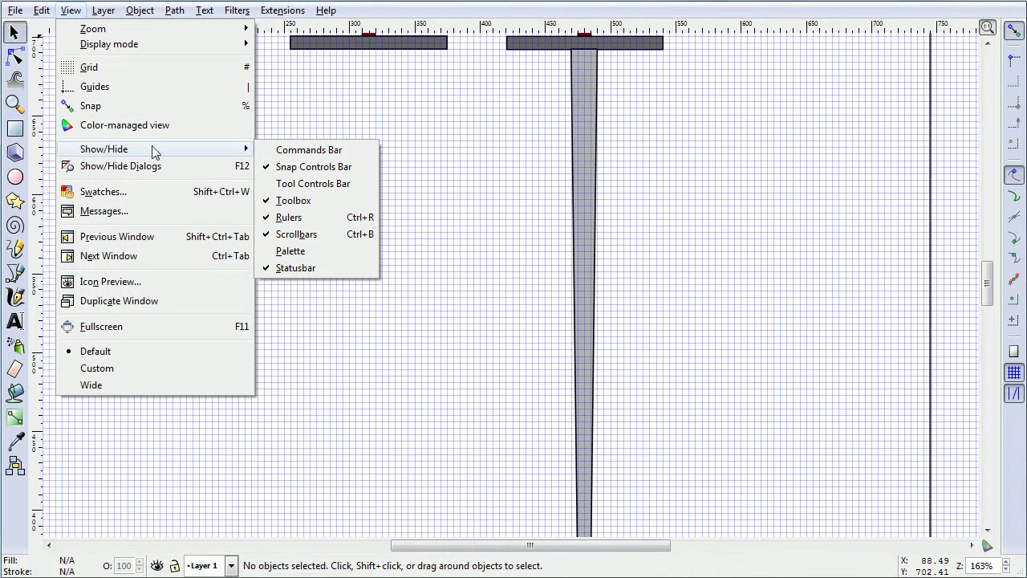
pyautogui.click(305, 273)
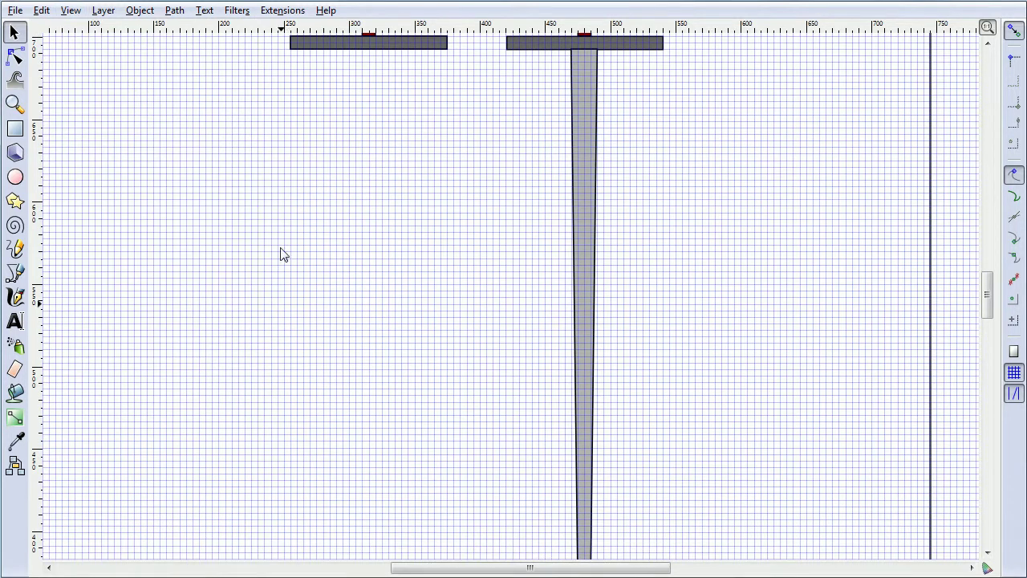
pyautogui.hotkey('ctrl', 'r')
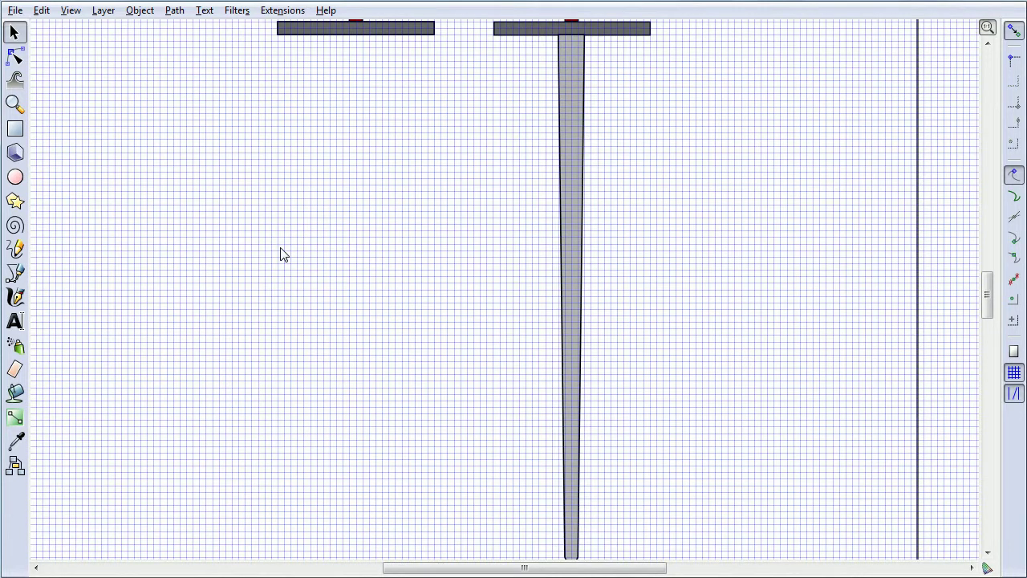
pyautogui.hotkey('ctrl', 'b')
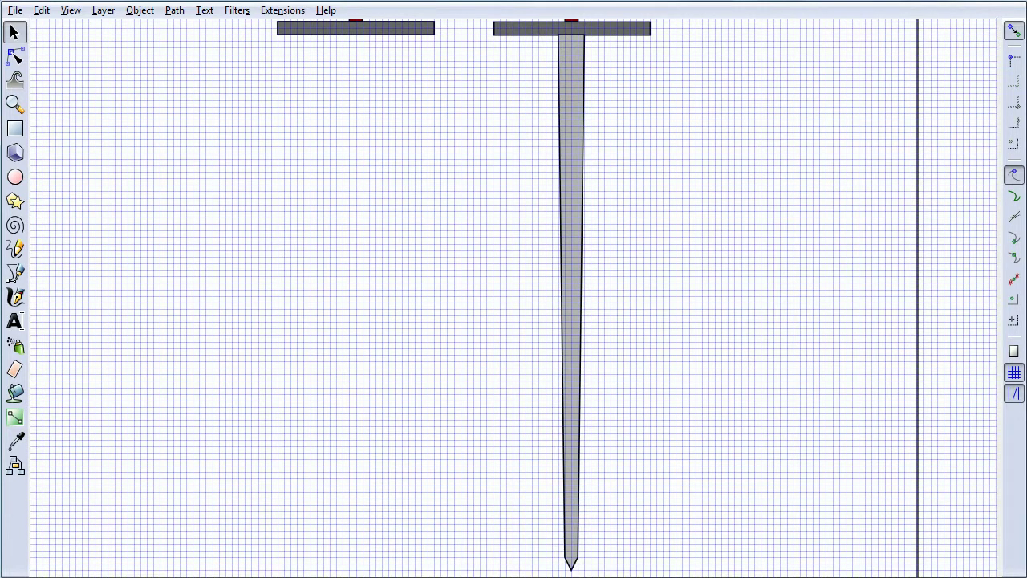
# With the Bezier tool, draw a closed tapered blade outline pointing down from the left crossguard.
pyautogui.press('r')
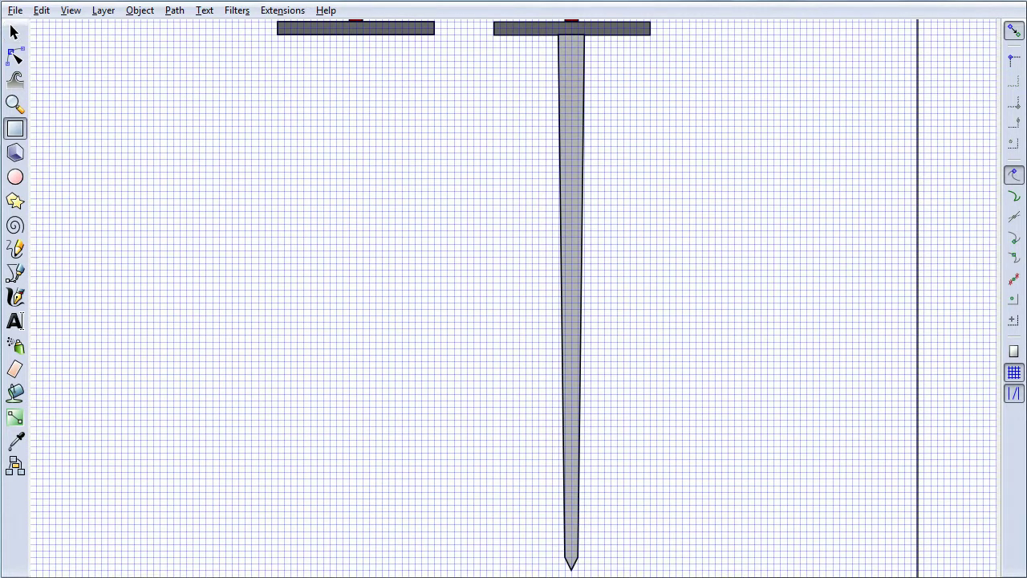
pyautogui.click(16, 275)
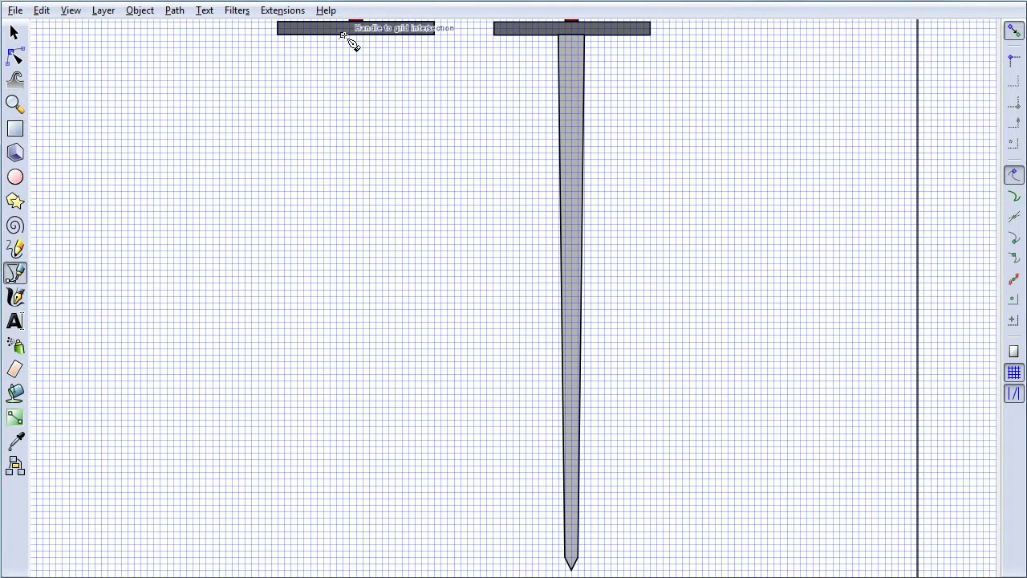
pyautogui.click(343, 35)
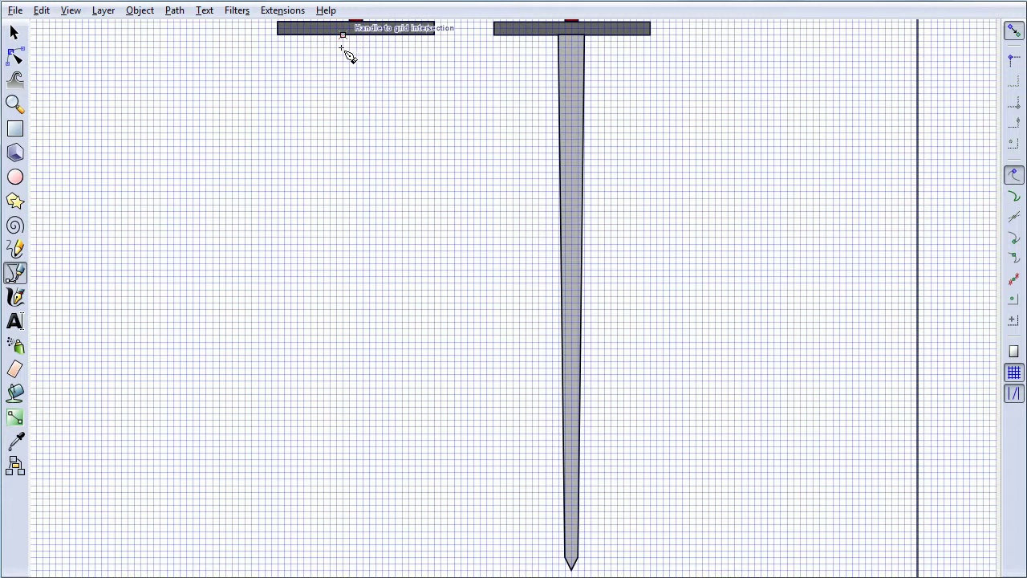
pyautogui.click(348, 556)
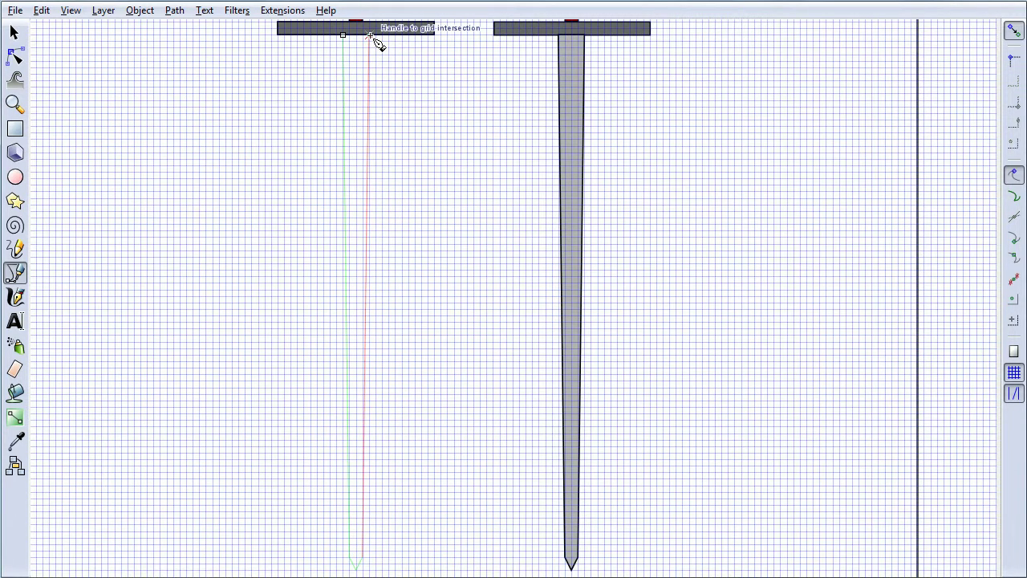
pyautogui.click(369, 36)
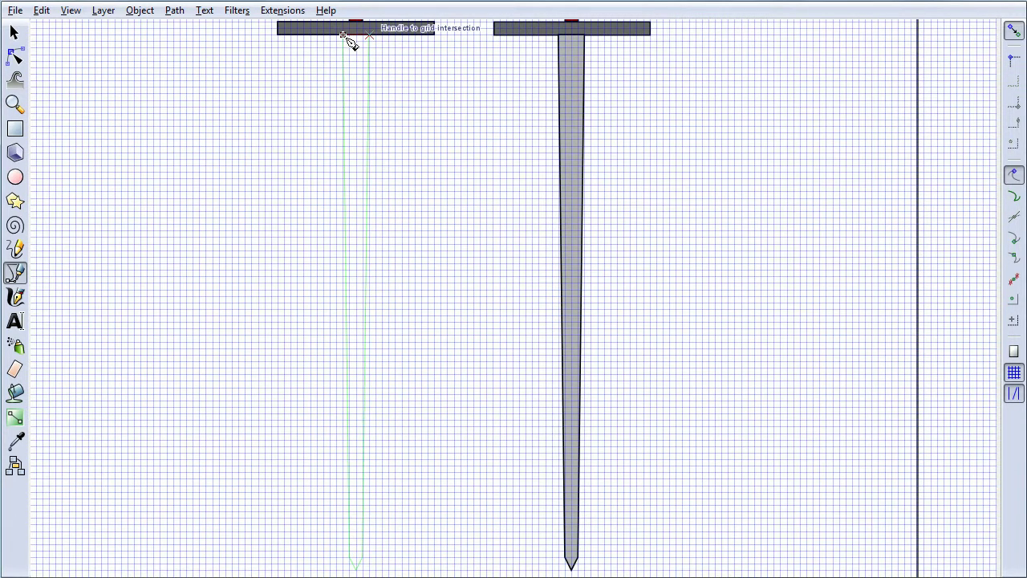
pyautogui.click(344, 36)
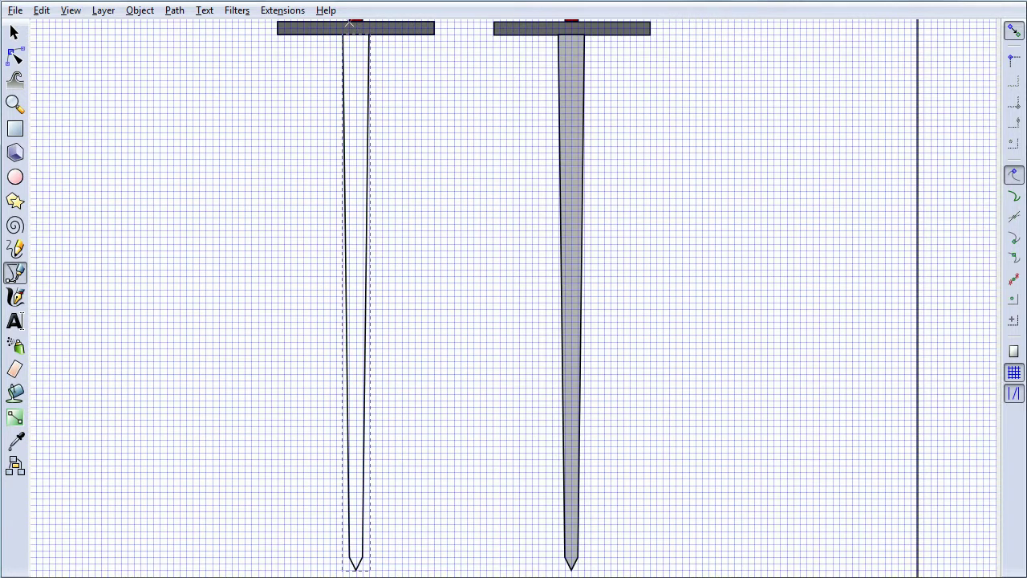
# Re-enable the Palette, Commands Bar and Scrollbars under View > Show/Hide.
pyautogui.click(70, 11)
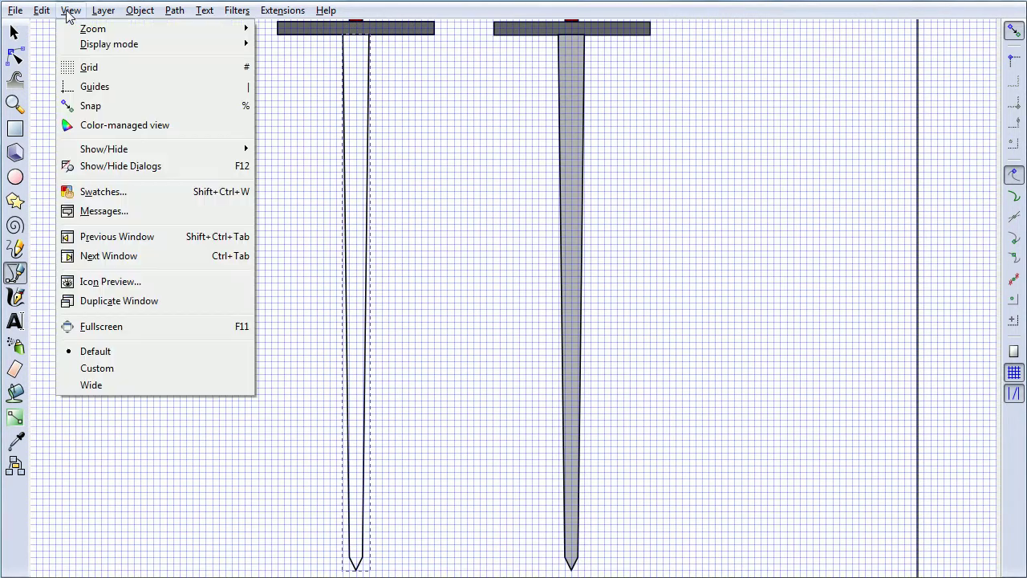
pyautogui.moveTo(126, 152)
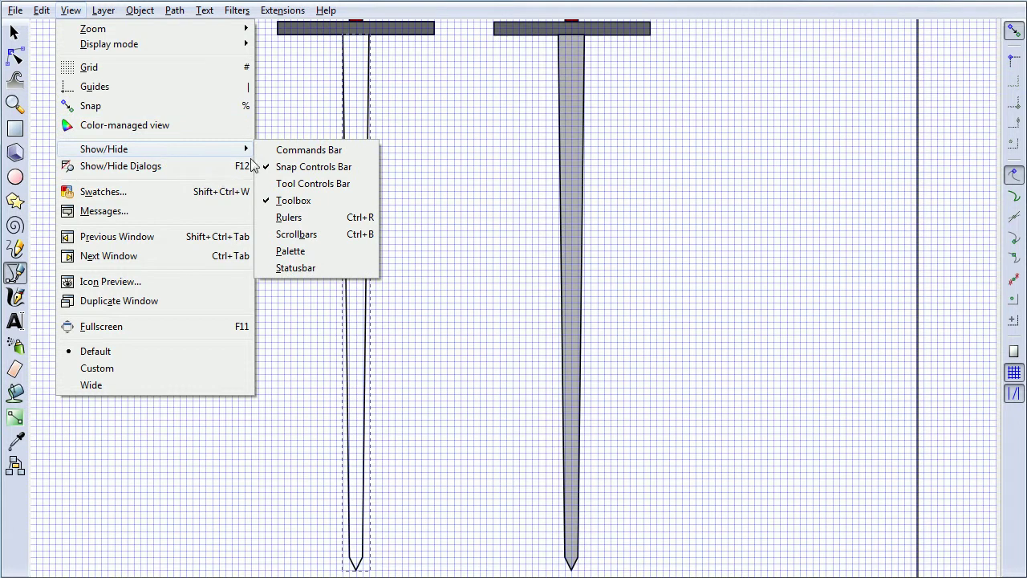
pyautogui.click(289, 251)
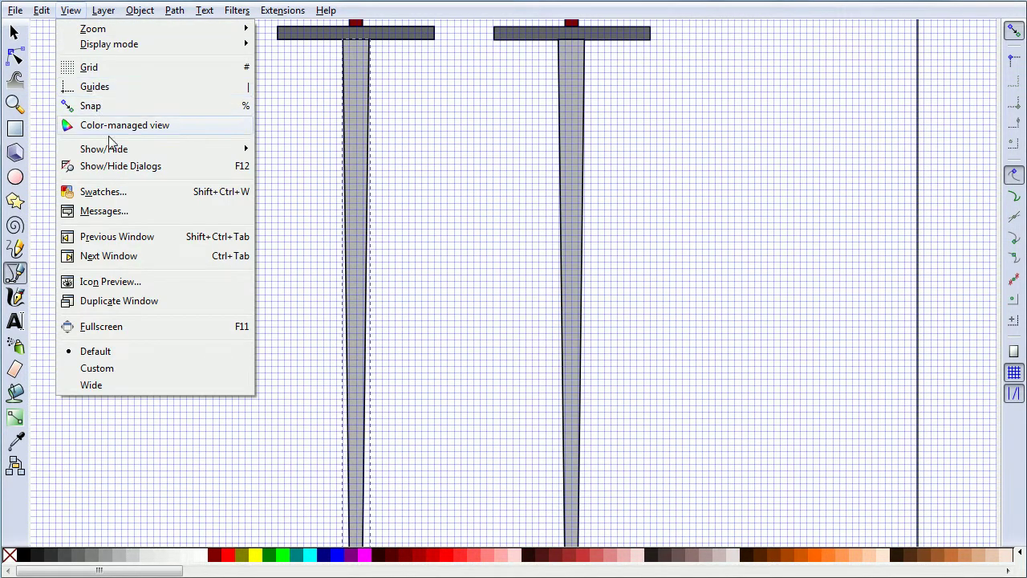
pyautogui.moveTo(143, 150)
pyautogui.click(294, 150)
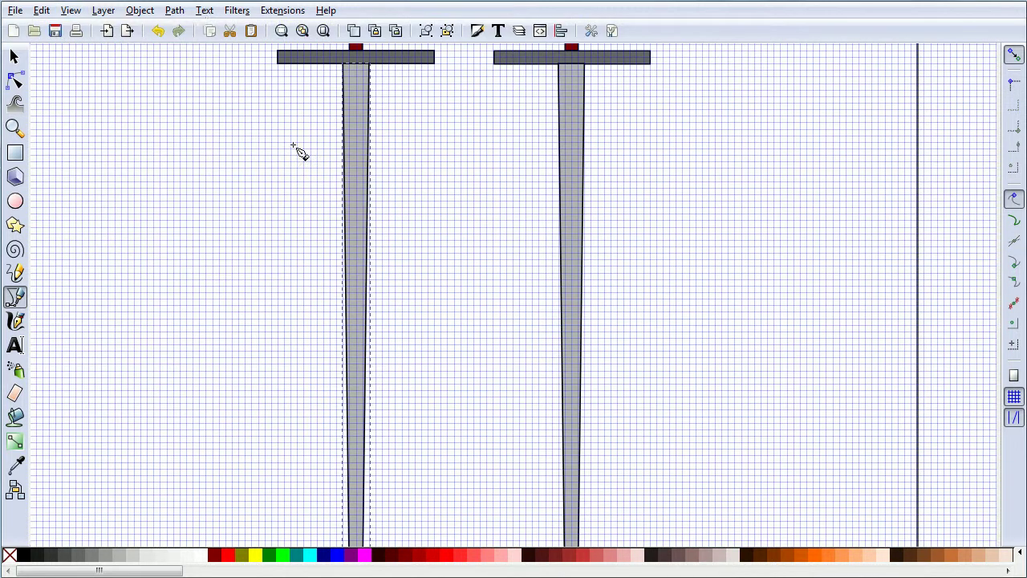
pyautogui.click(70, 11)
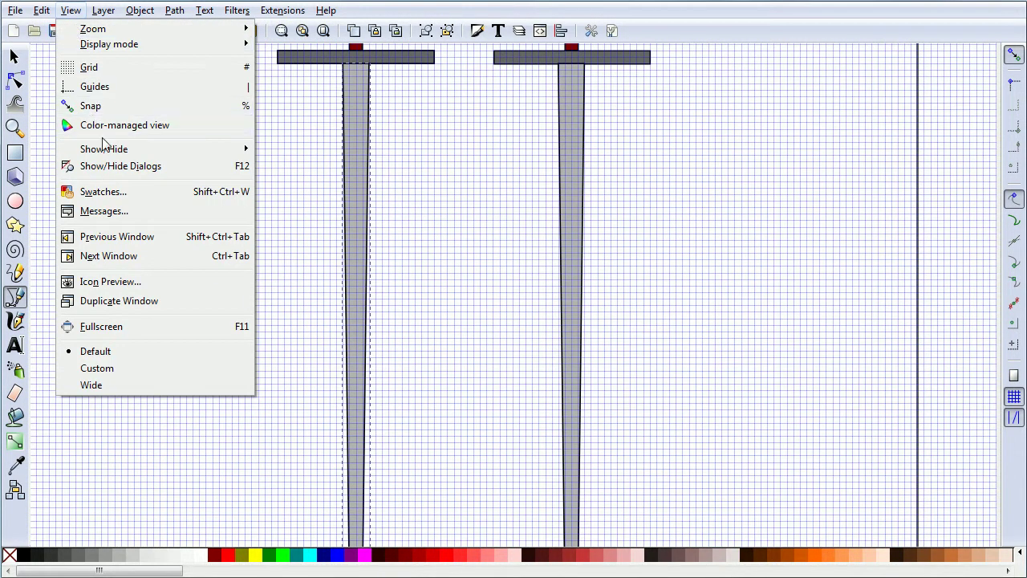
pyautogui.moveTo(172, 152)
pyautogui.click(297, 234)
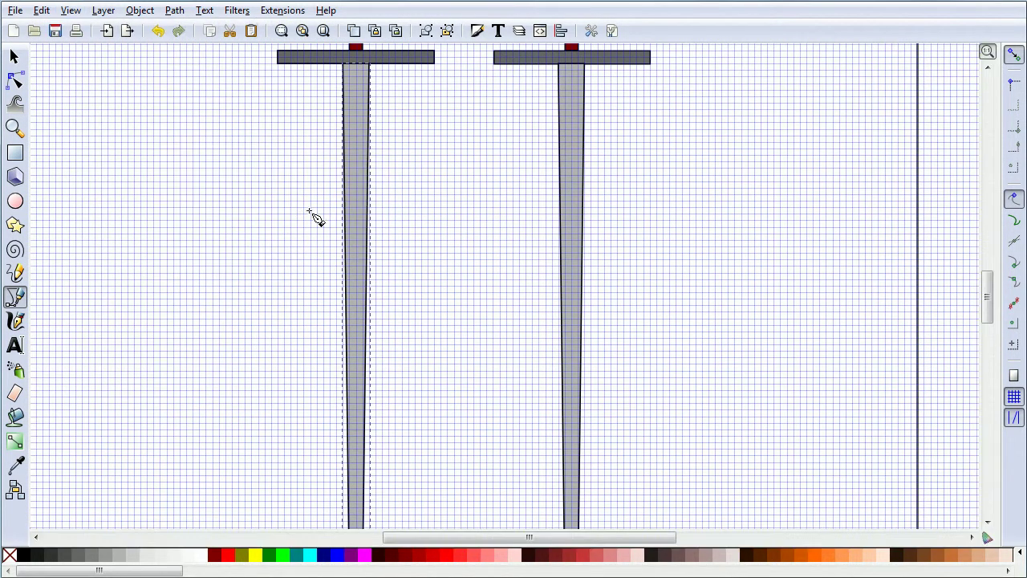
# Select the blade, crossguard, maroon grip and gray pommel together and group them (Ctrl+G).
pyautogui.moveTo(987, 309); pyautogui.dragTo(990, 291)
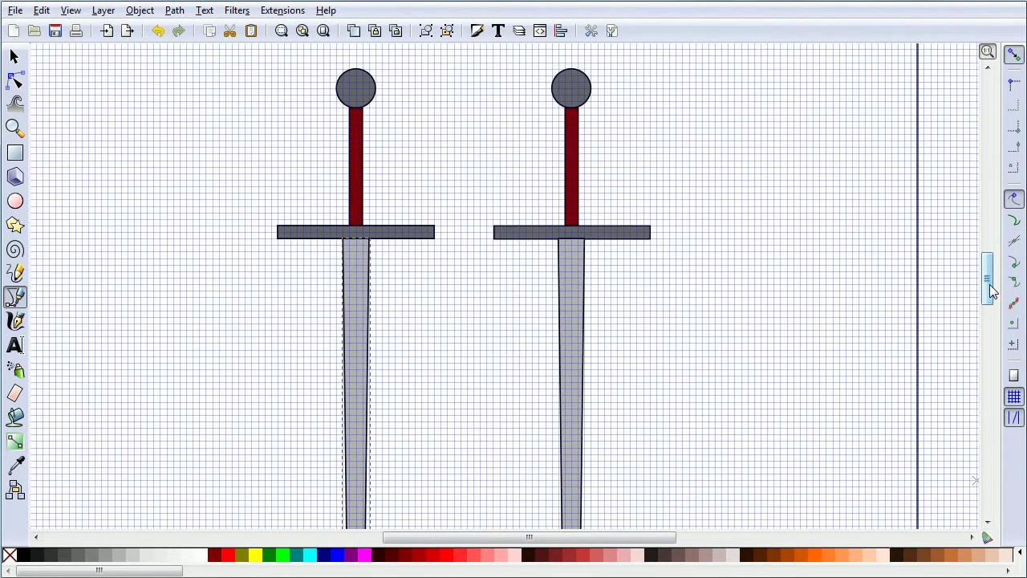
pyautogui.click(14, 57)
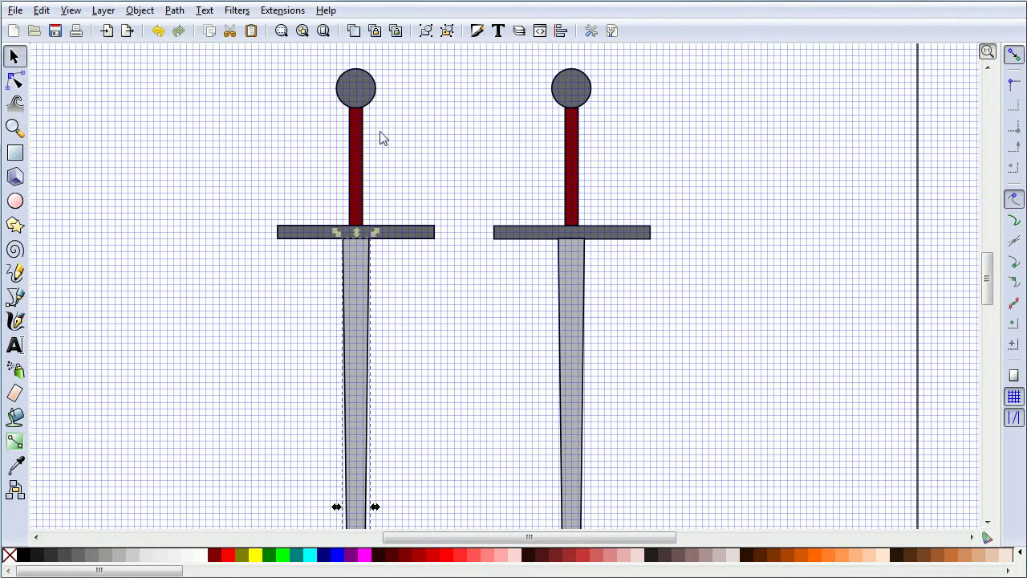
pyautogui.keyDown('shift'); pyautogui.click(406, 234); pyautogui.keyUp('shift')
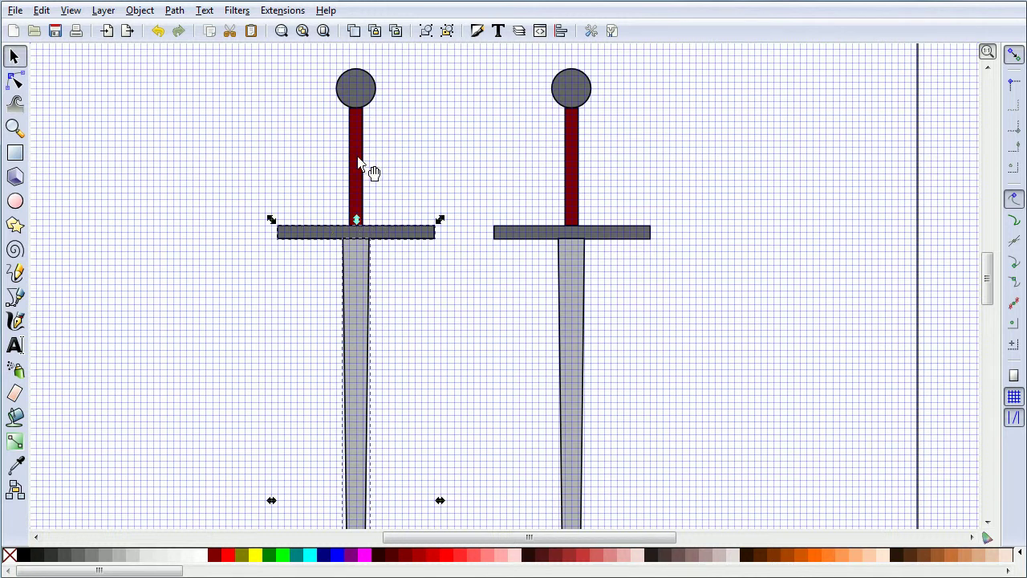
pyautogui.keyDown('shift'); pyautogui.click(358, 164); pyautogui.keyUp('shift')
pyautogui.keyDown('shift'); pyautogui.click(366, 84); pyautogui.keyUp('shift')
pyautogui.click(425, 33)
# Zoom in slightly and drag the grouped left sword down and further left.
pyautogui.scroll(1, 511, 58)
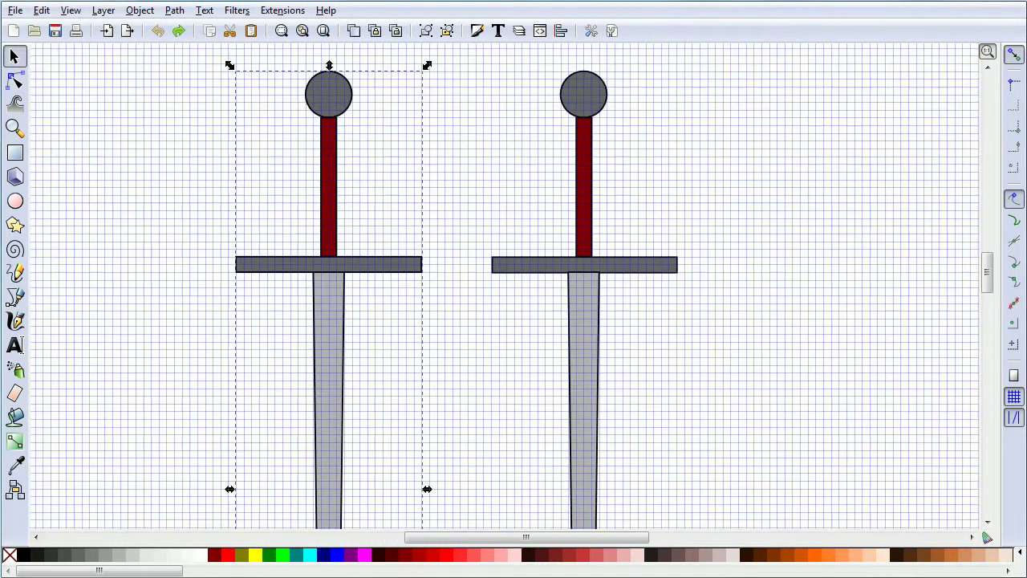
pyautogui.moveTo(321, 198); pyautogui.dragTo(247, 242)
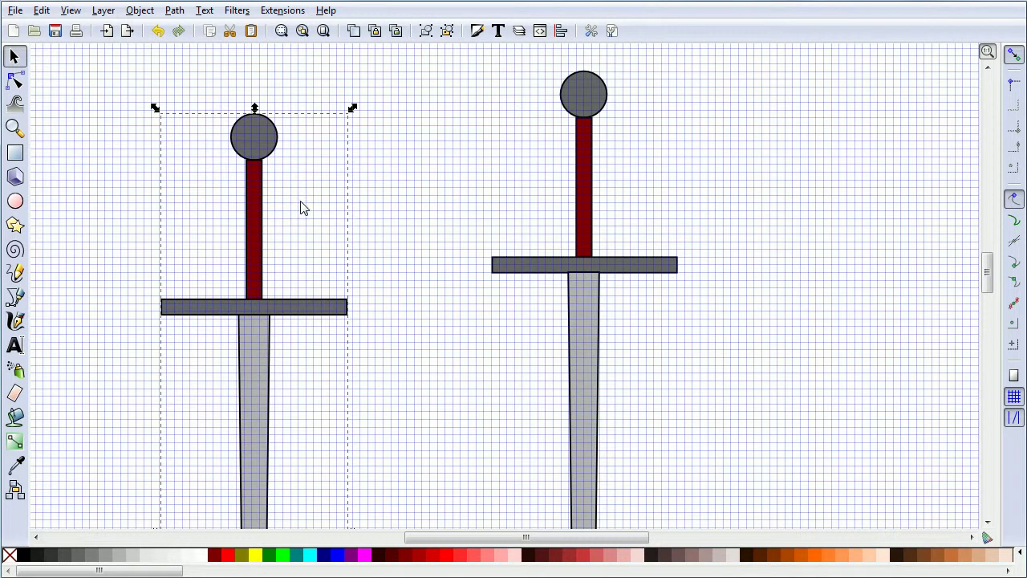